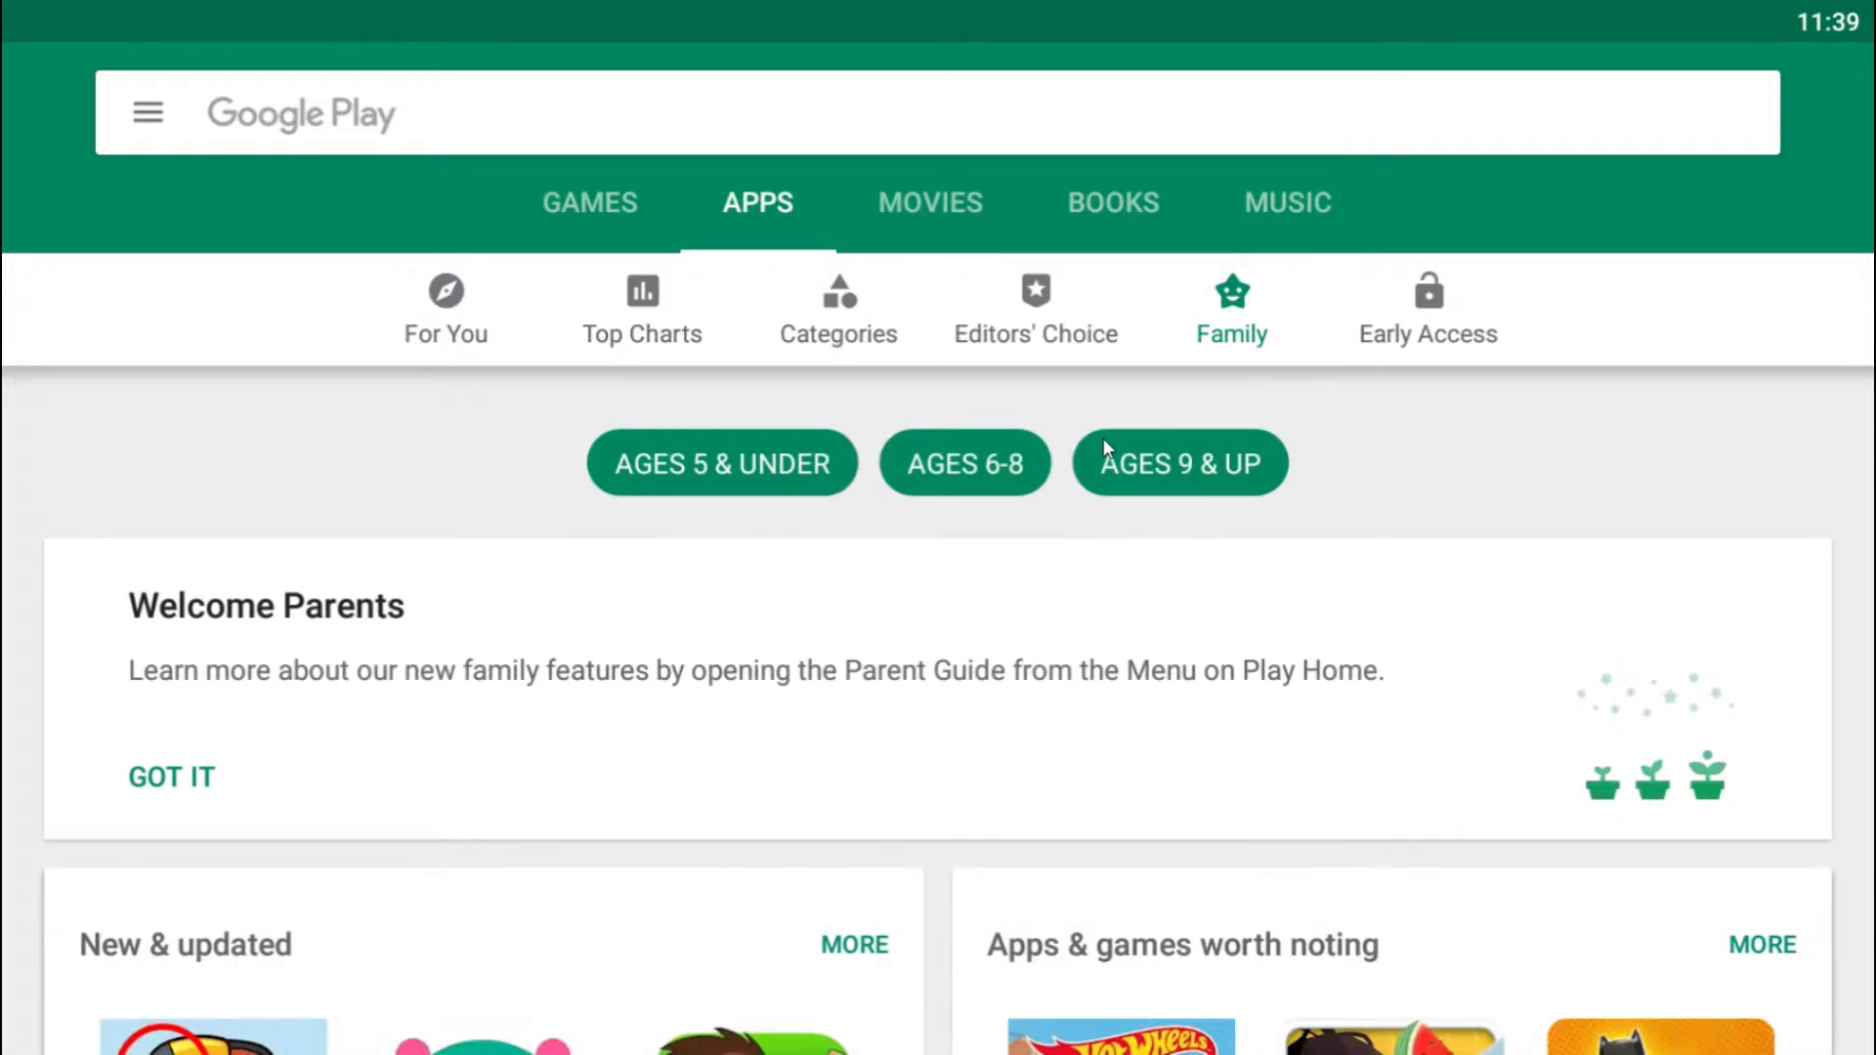
Browse the Family apps page and the Editors' Choice, Top Charts and For You pages for games in Google Play
scroll(1055, 502, down, 5)
scroll(1062, 503, down, 10)
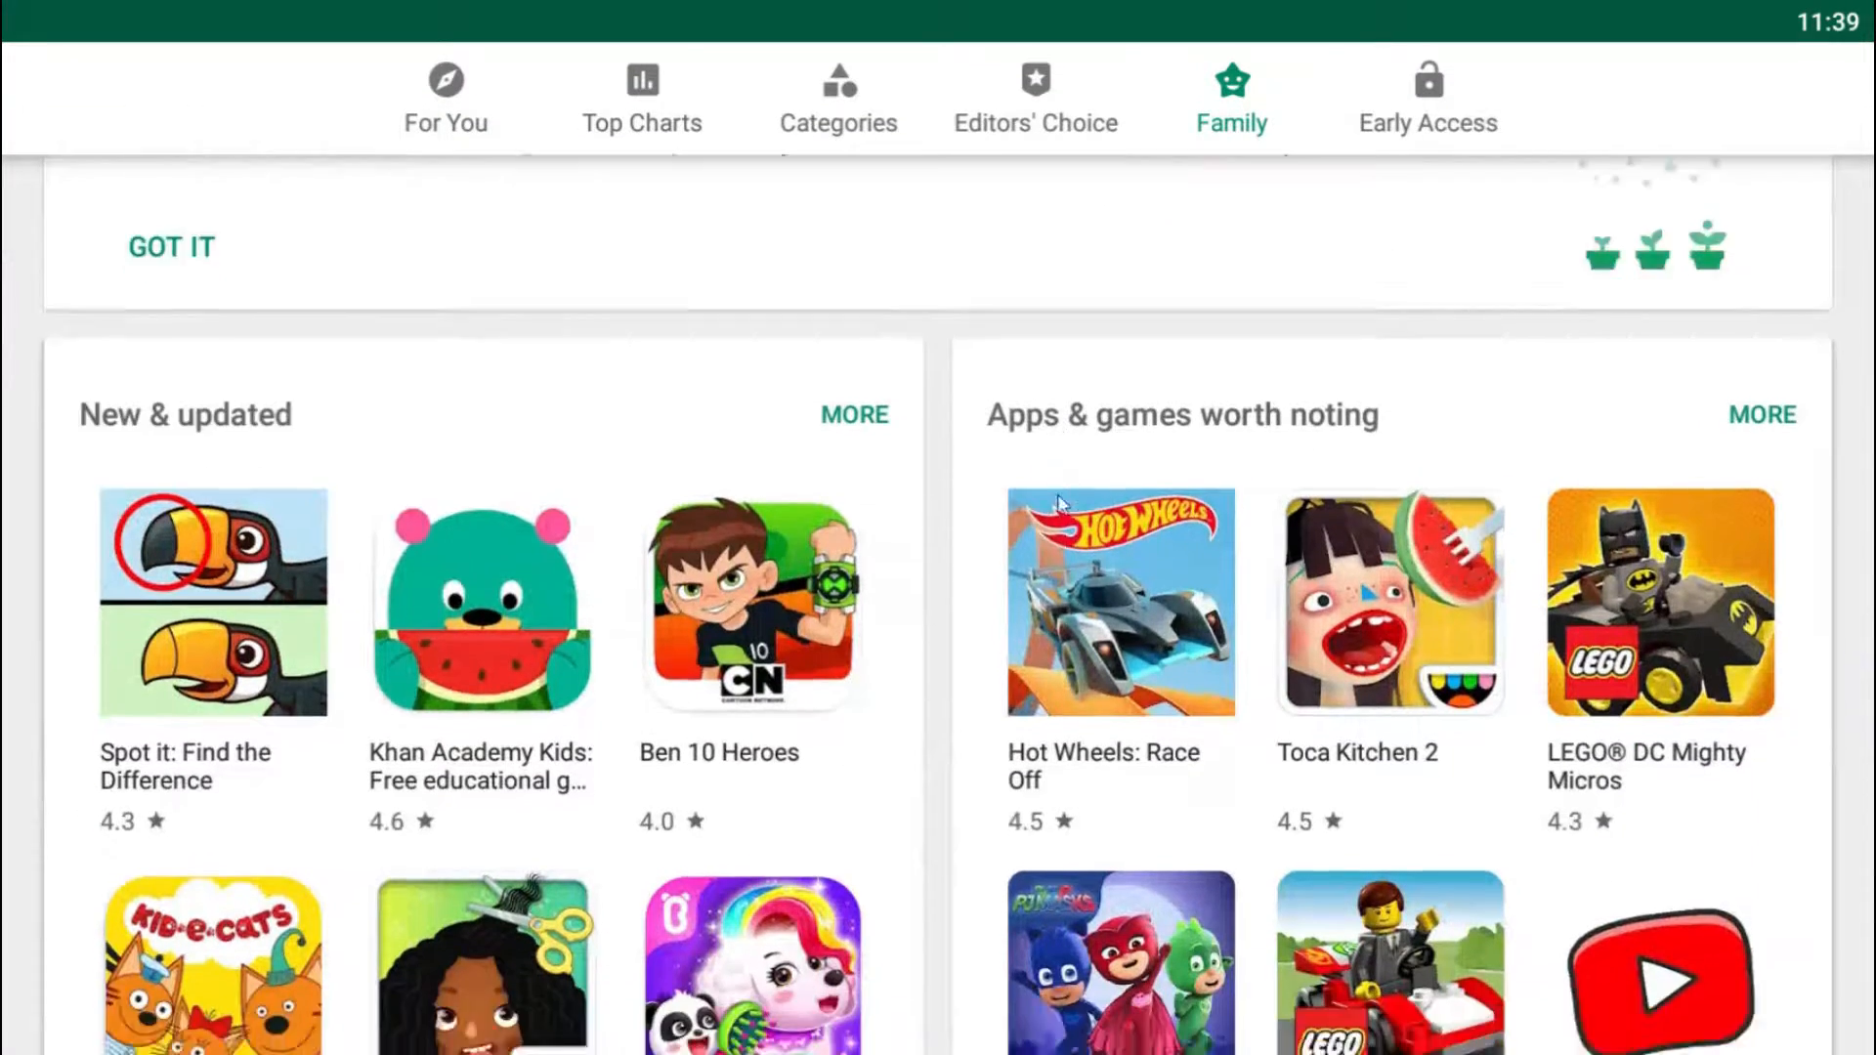
scroll(1062, 504, up, 10)
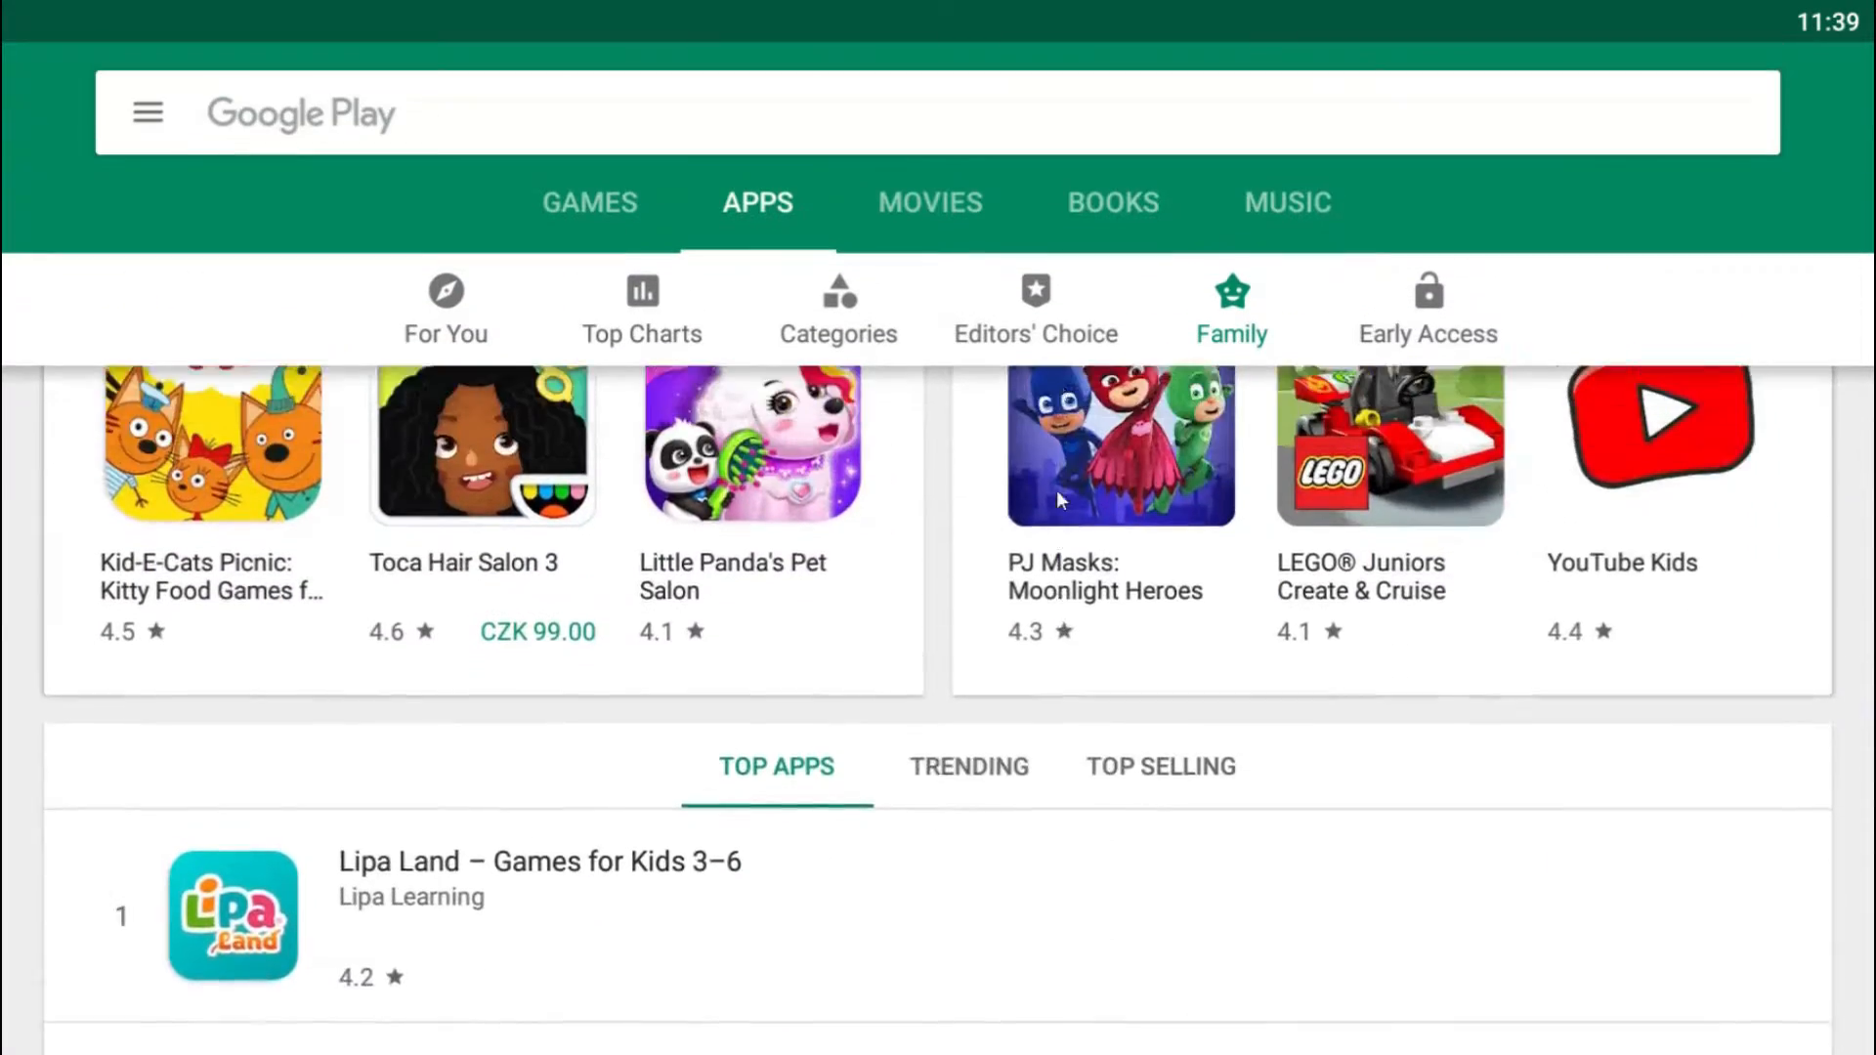
scroll(731, 337, up, 4)
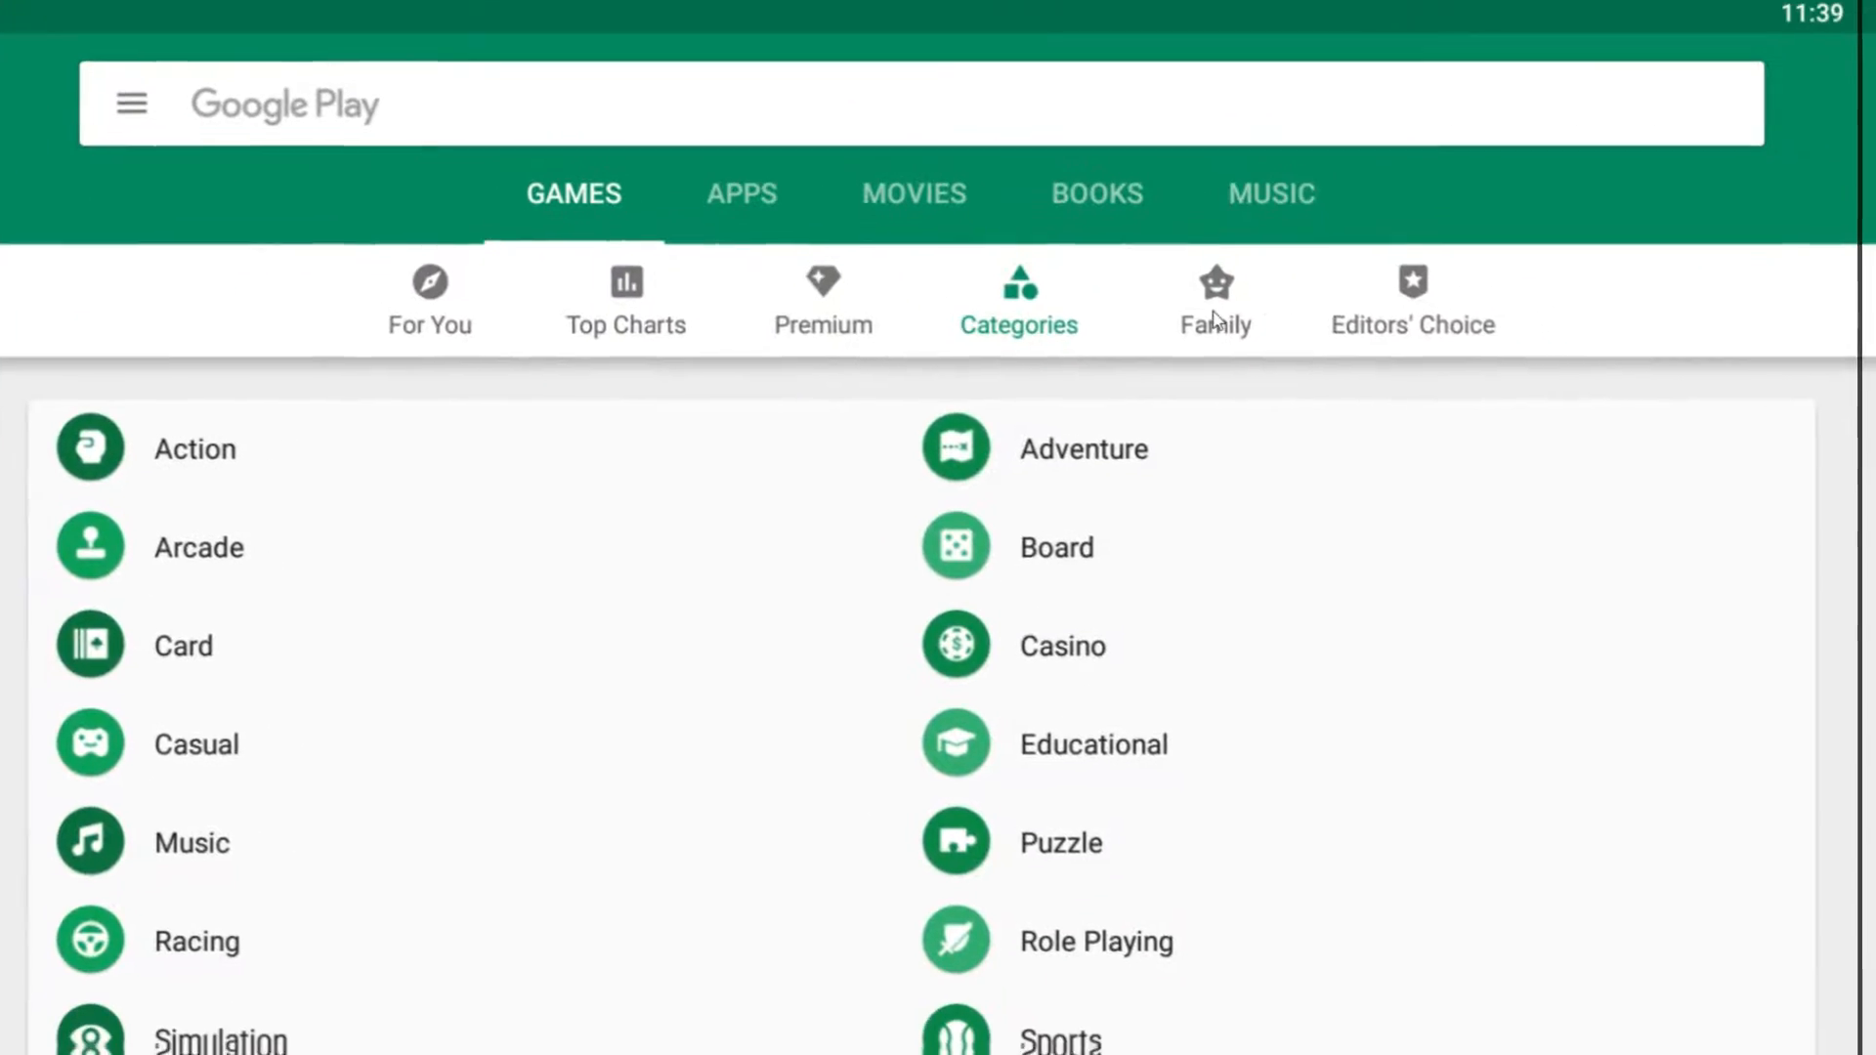
click(1569, 418)
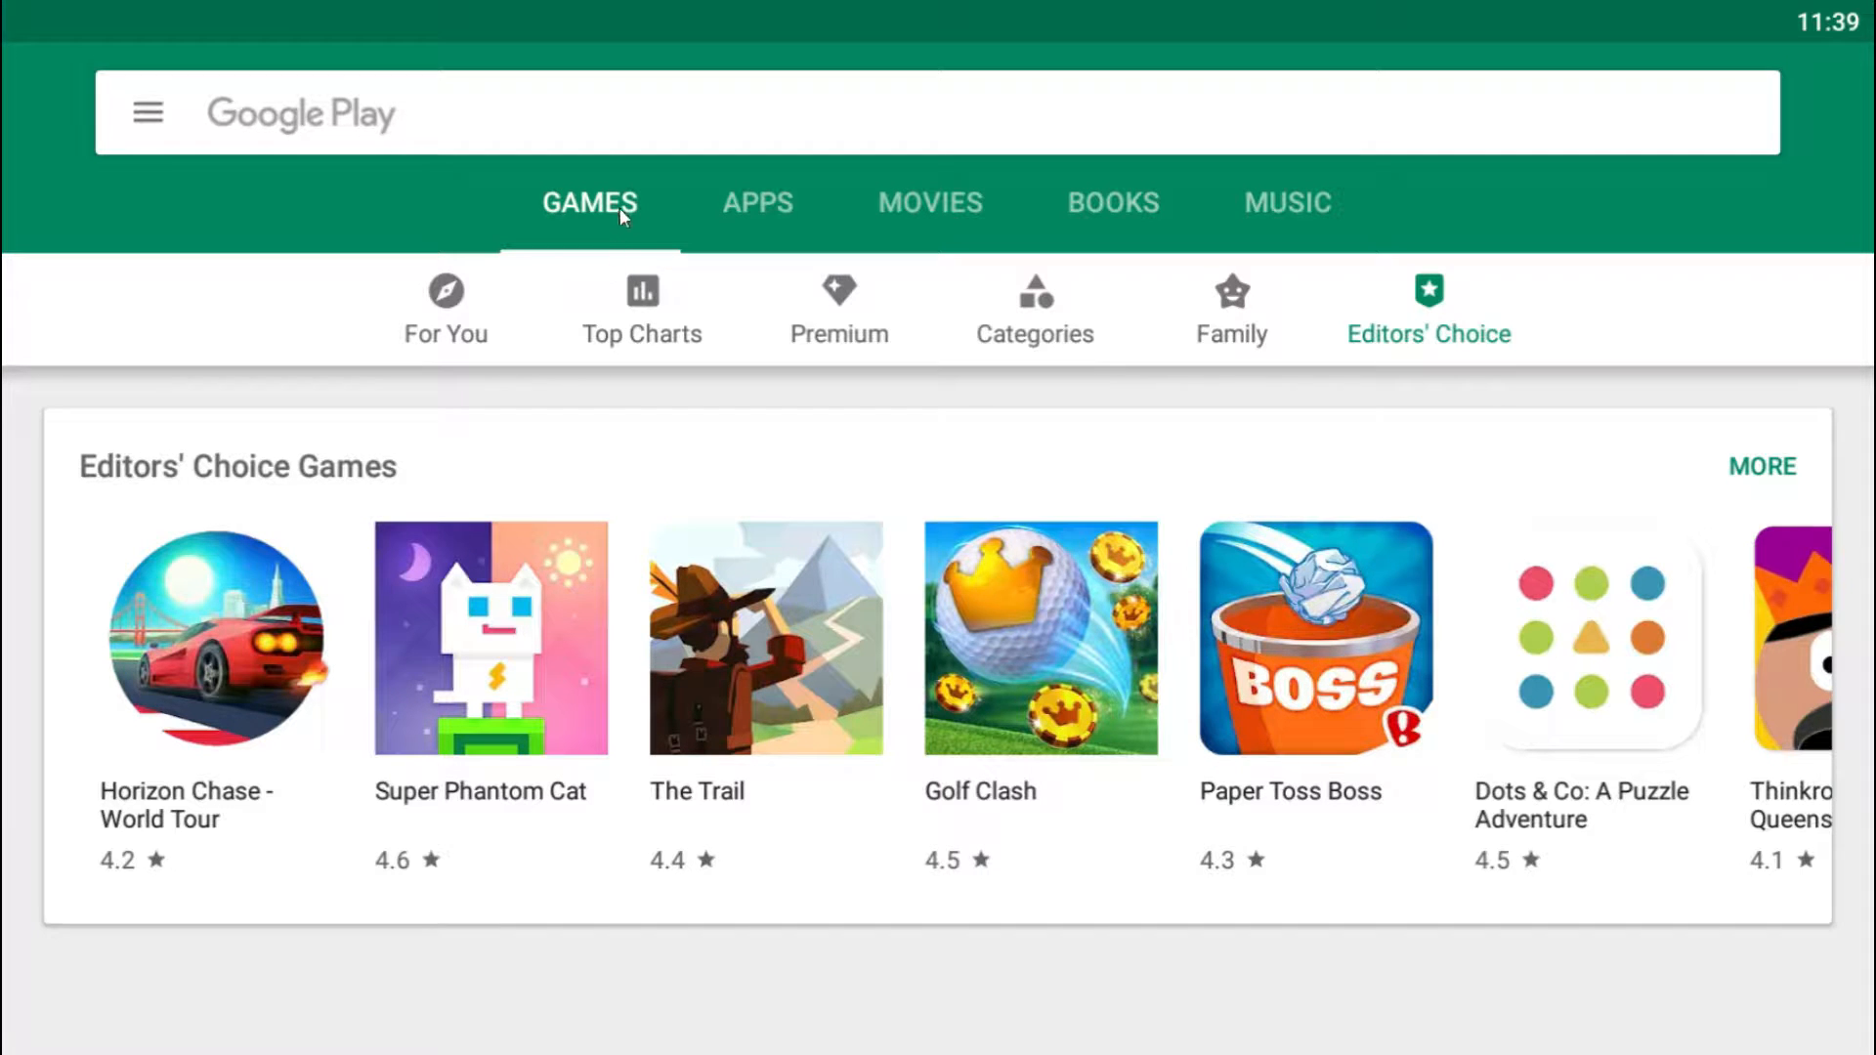
click(643, 327)
click(455, 327)
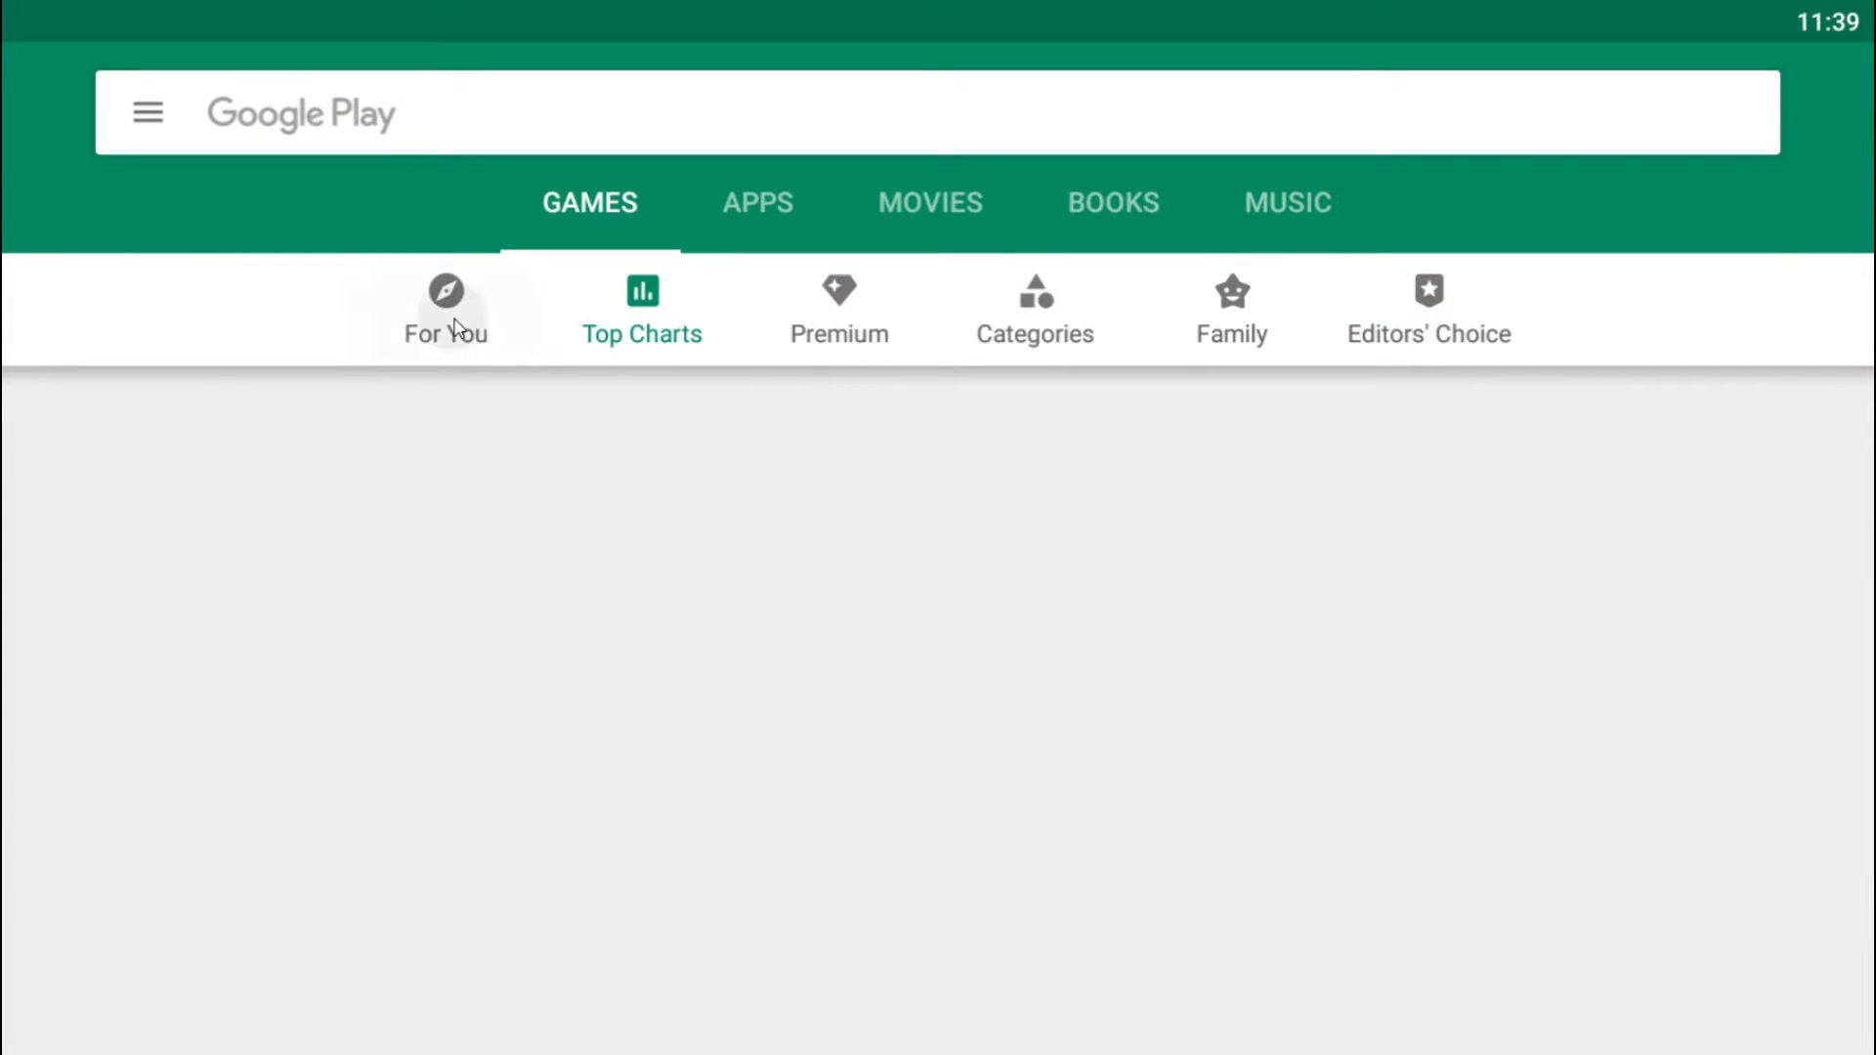
scroll(816, 548, down, 5)
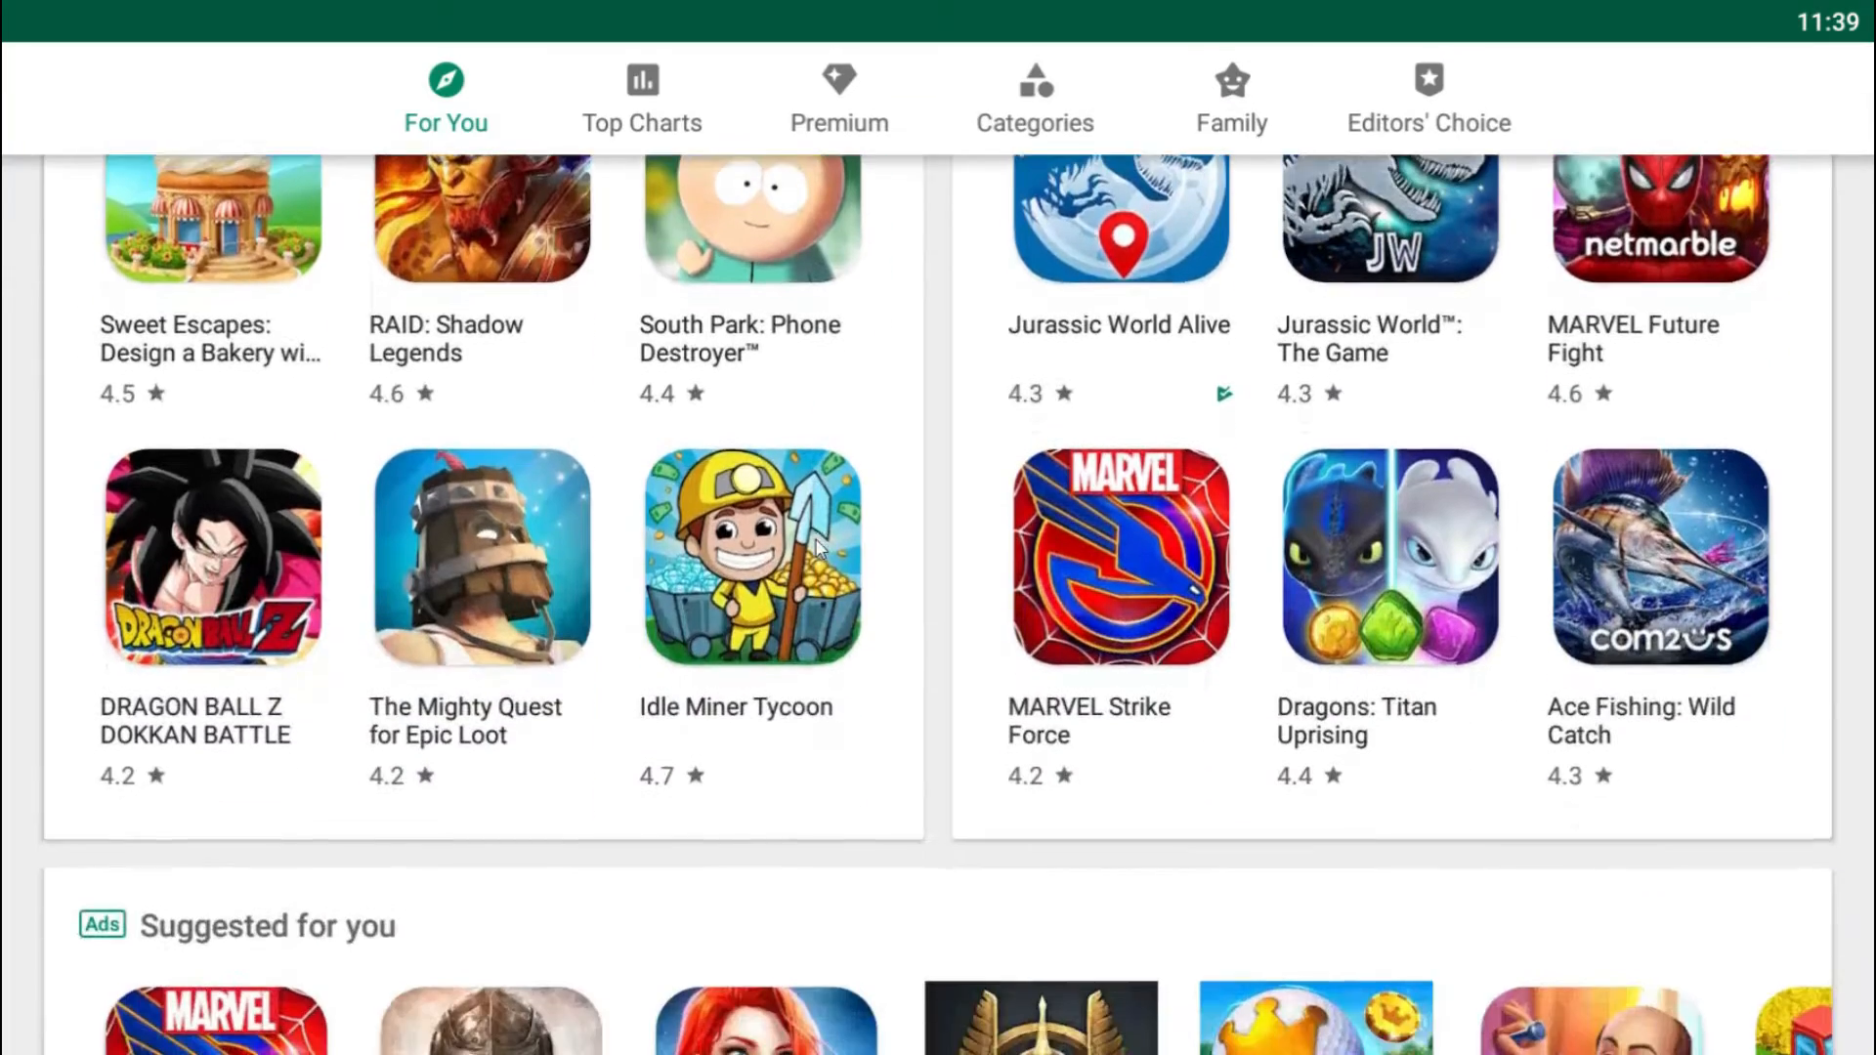
scroll(816, 547, up, 5)
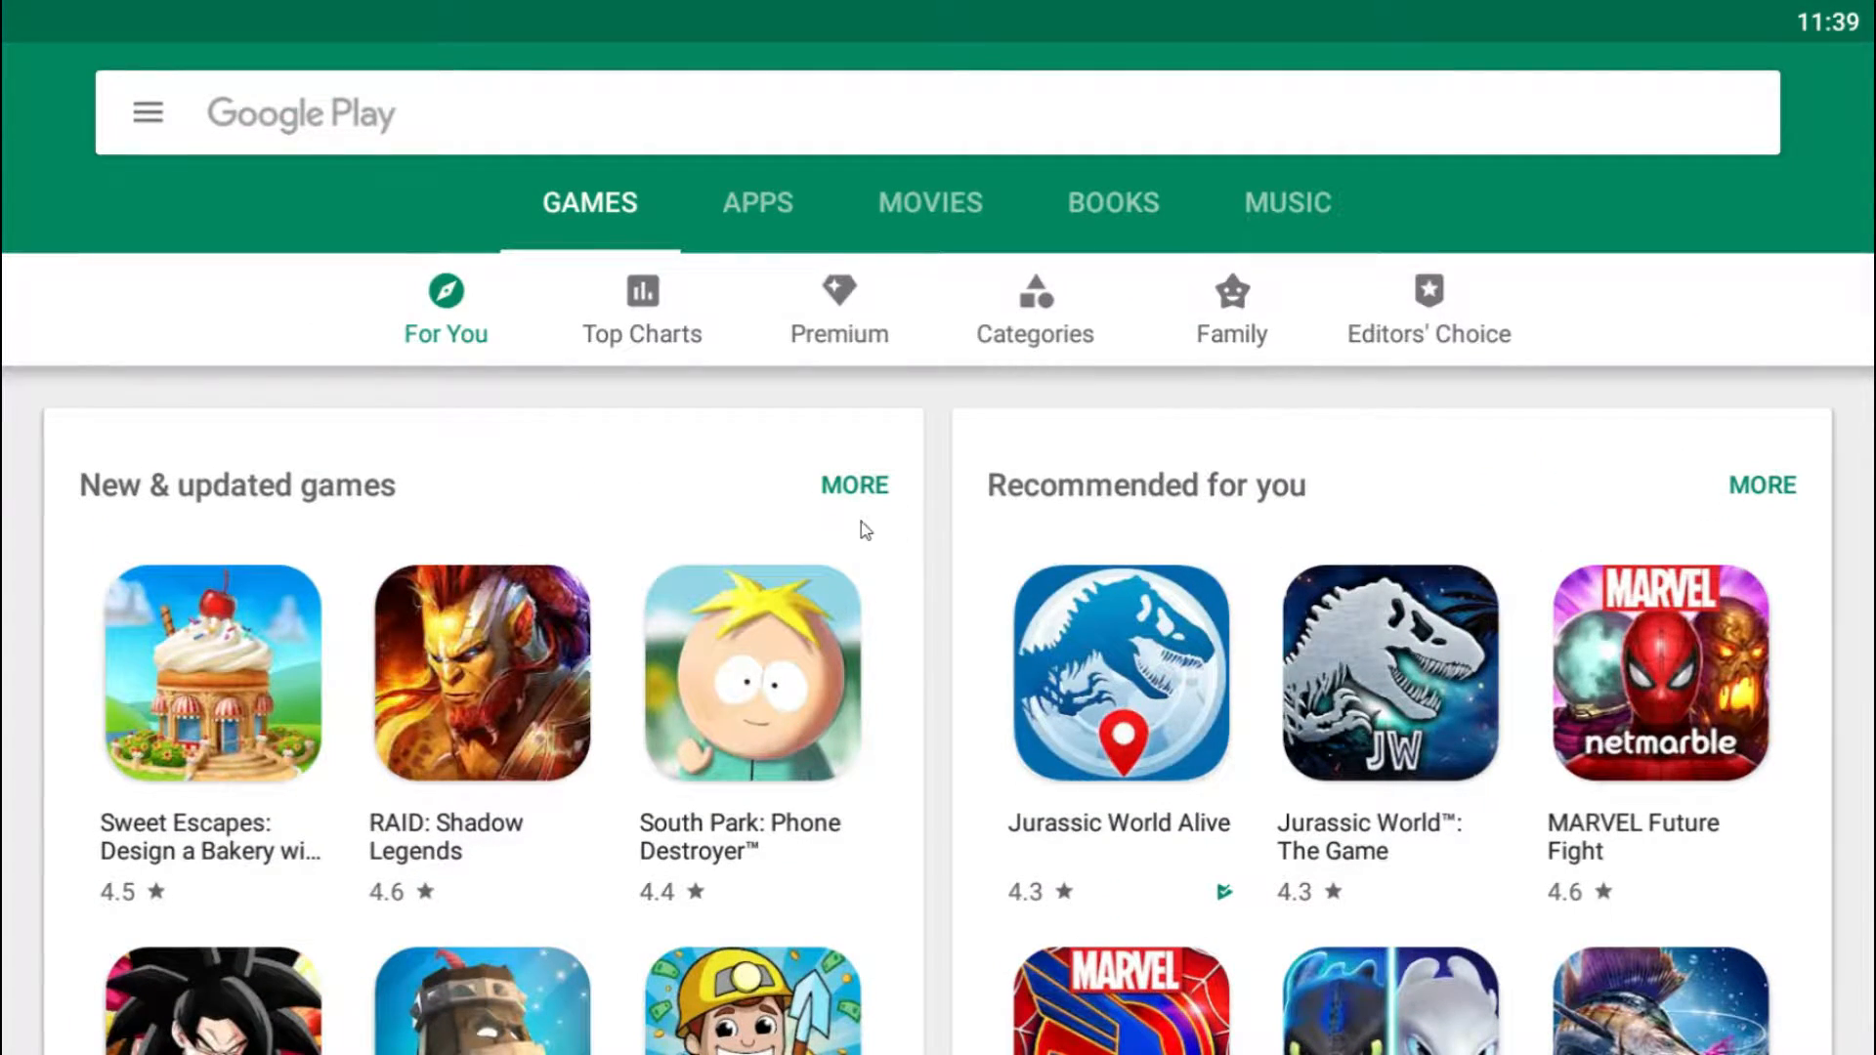
Examine the store page of Jurassic World Alive, including its developer contact and related apps
click(1115, 649)
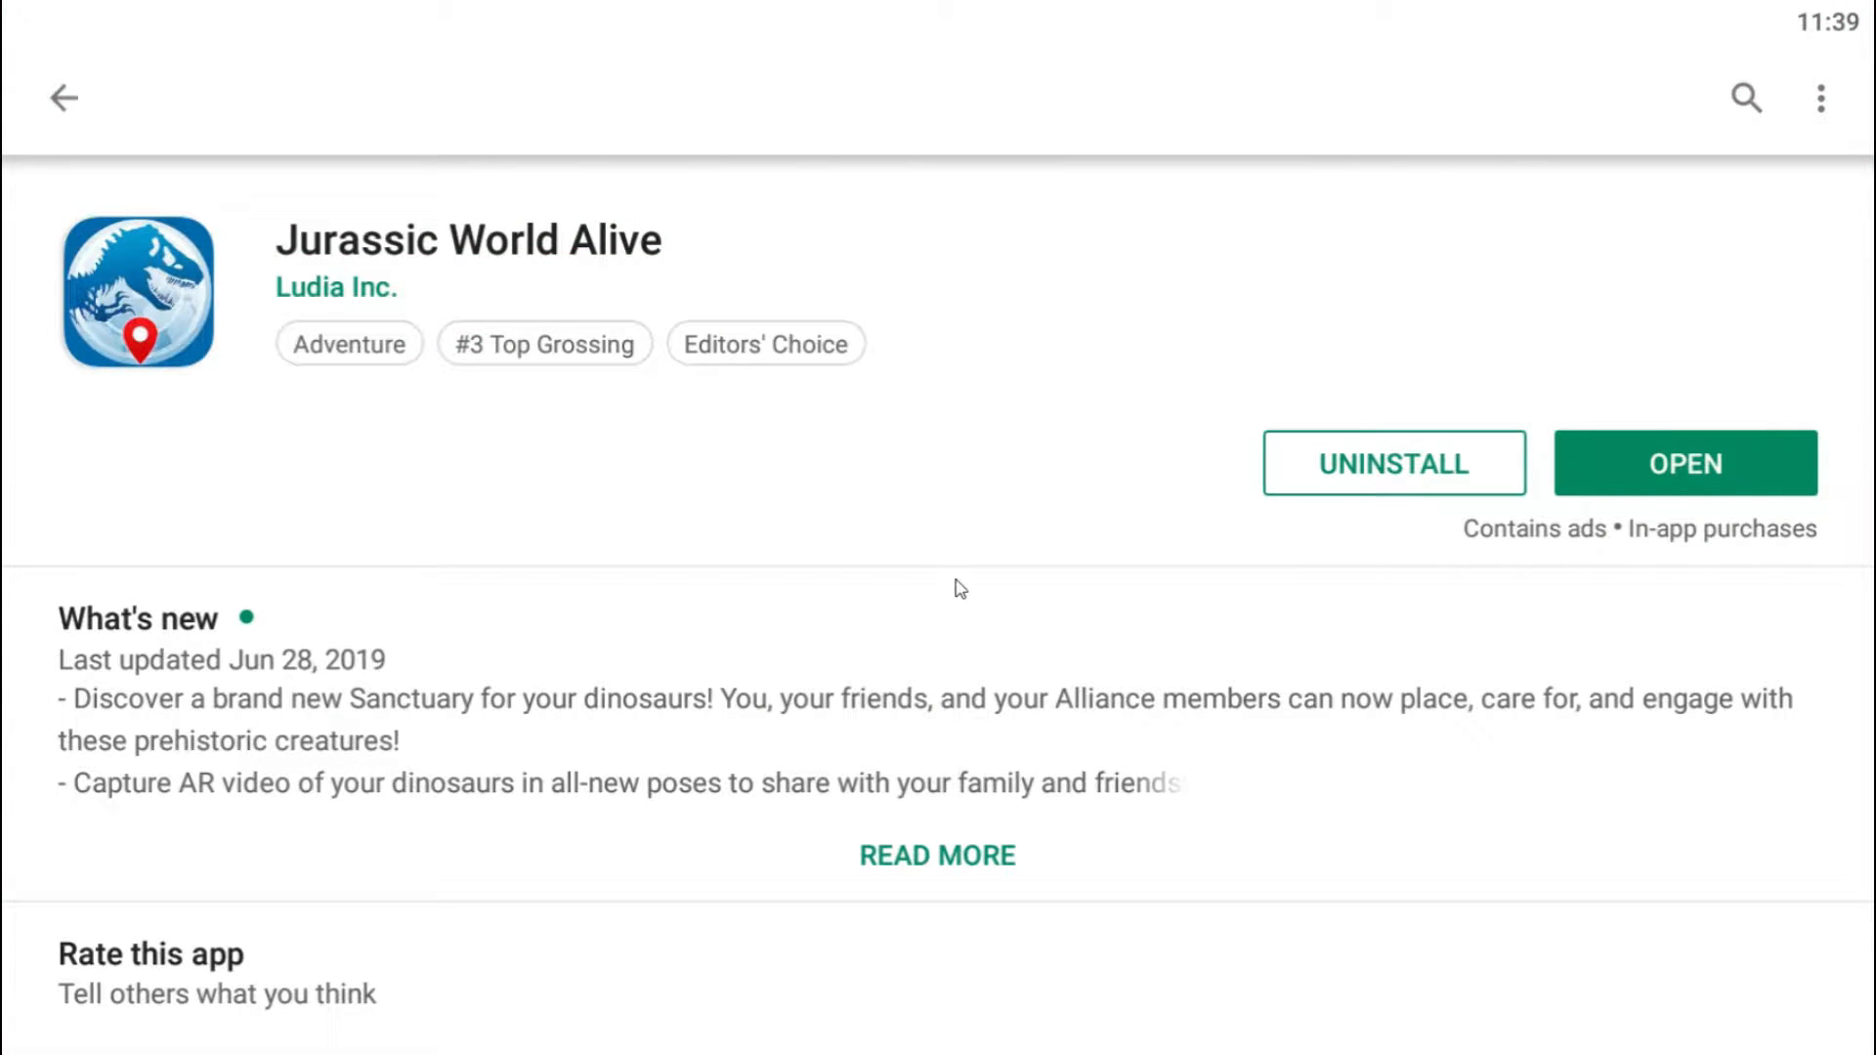
scroll(960, 595, down, 5)
scroll(961, 594, down, 3)
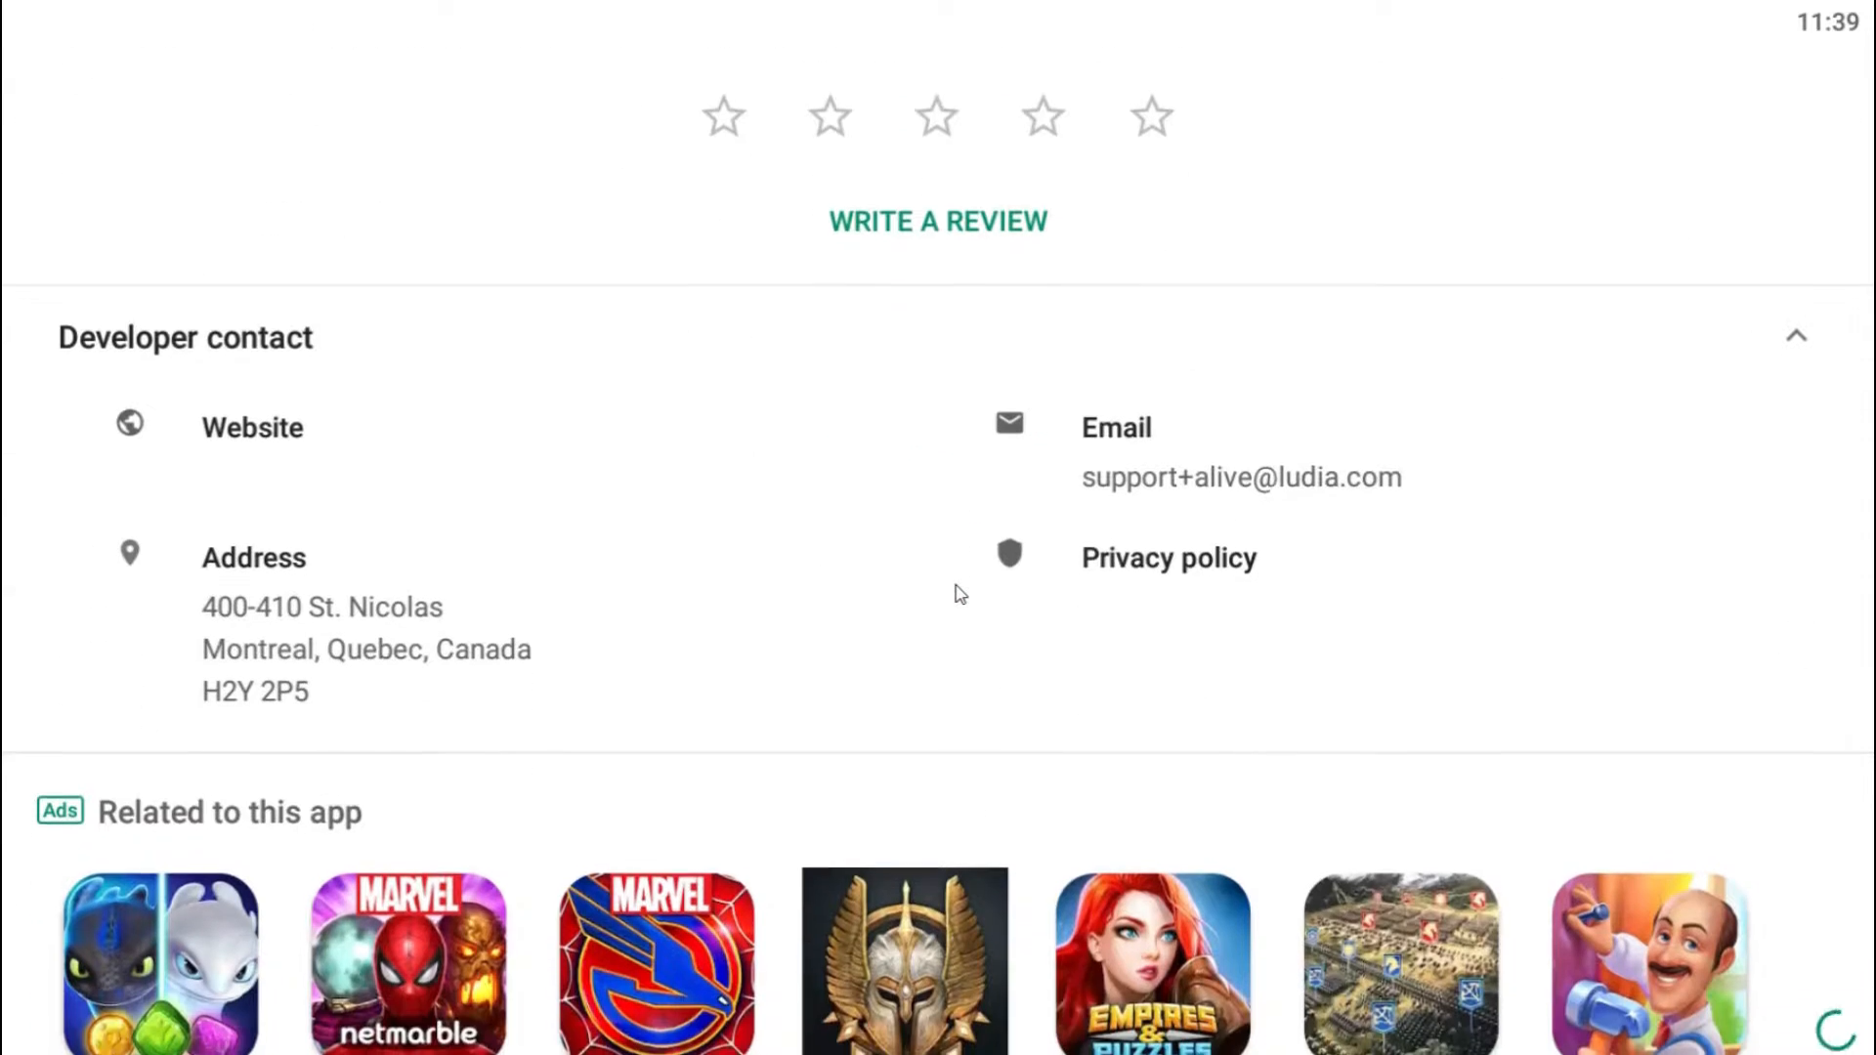
scroll(960, 595, down, 4)
scroll(958, 591, up, 5)
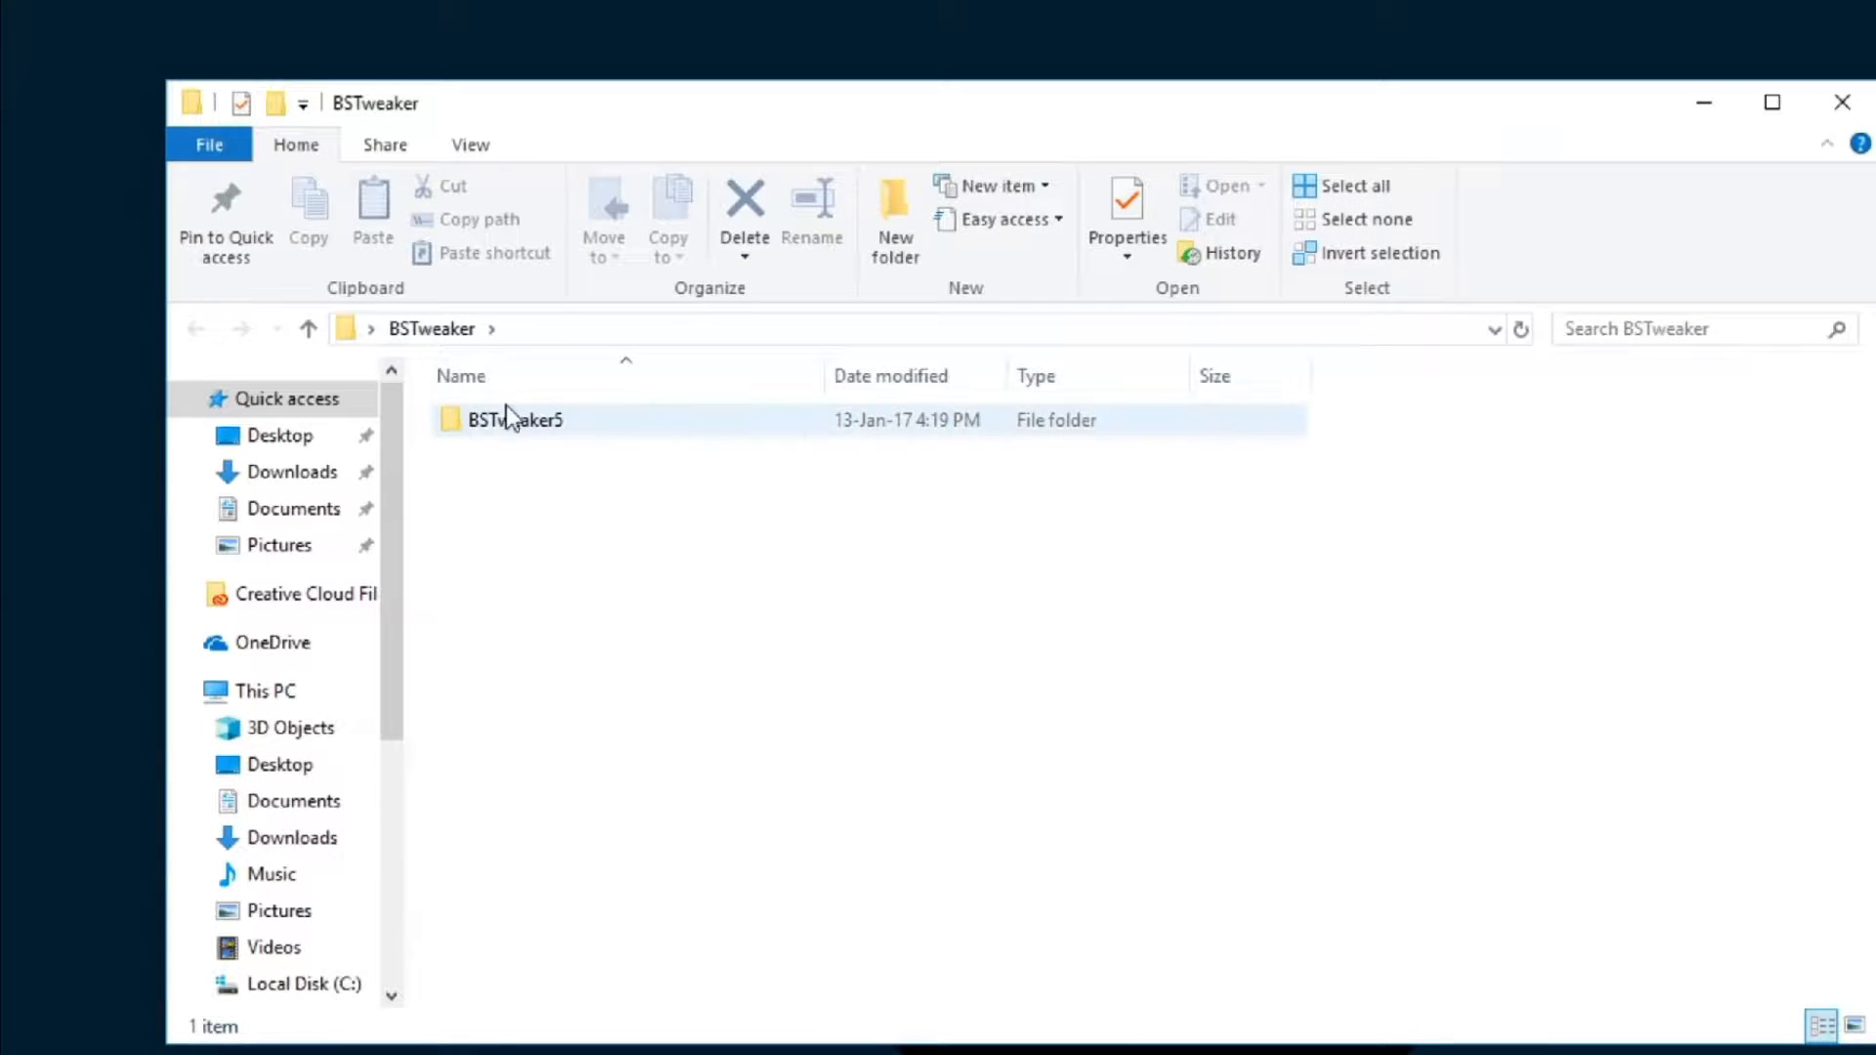
Launch the BlueStacksTweaker5 application from the BSTweaker5 folder and close the file explorer window
double_click(547, 425)
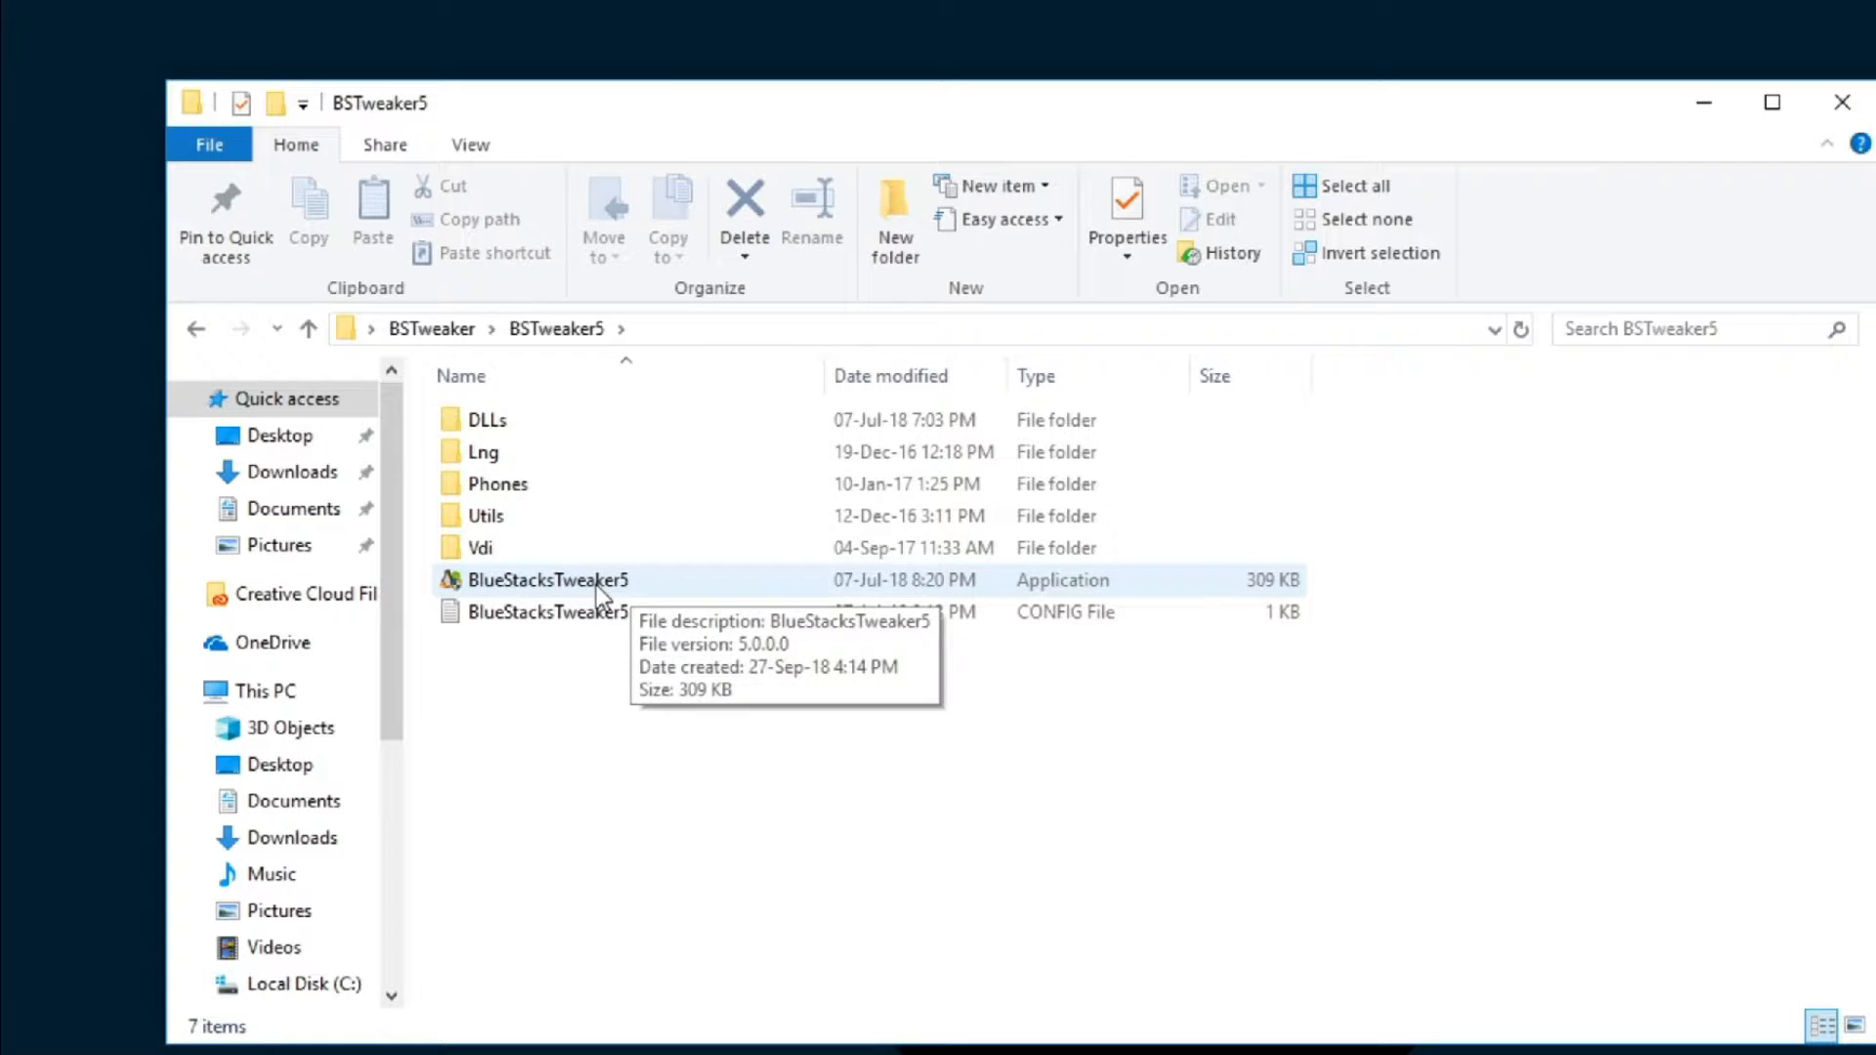
double_click(596, 580)
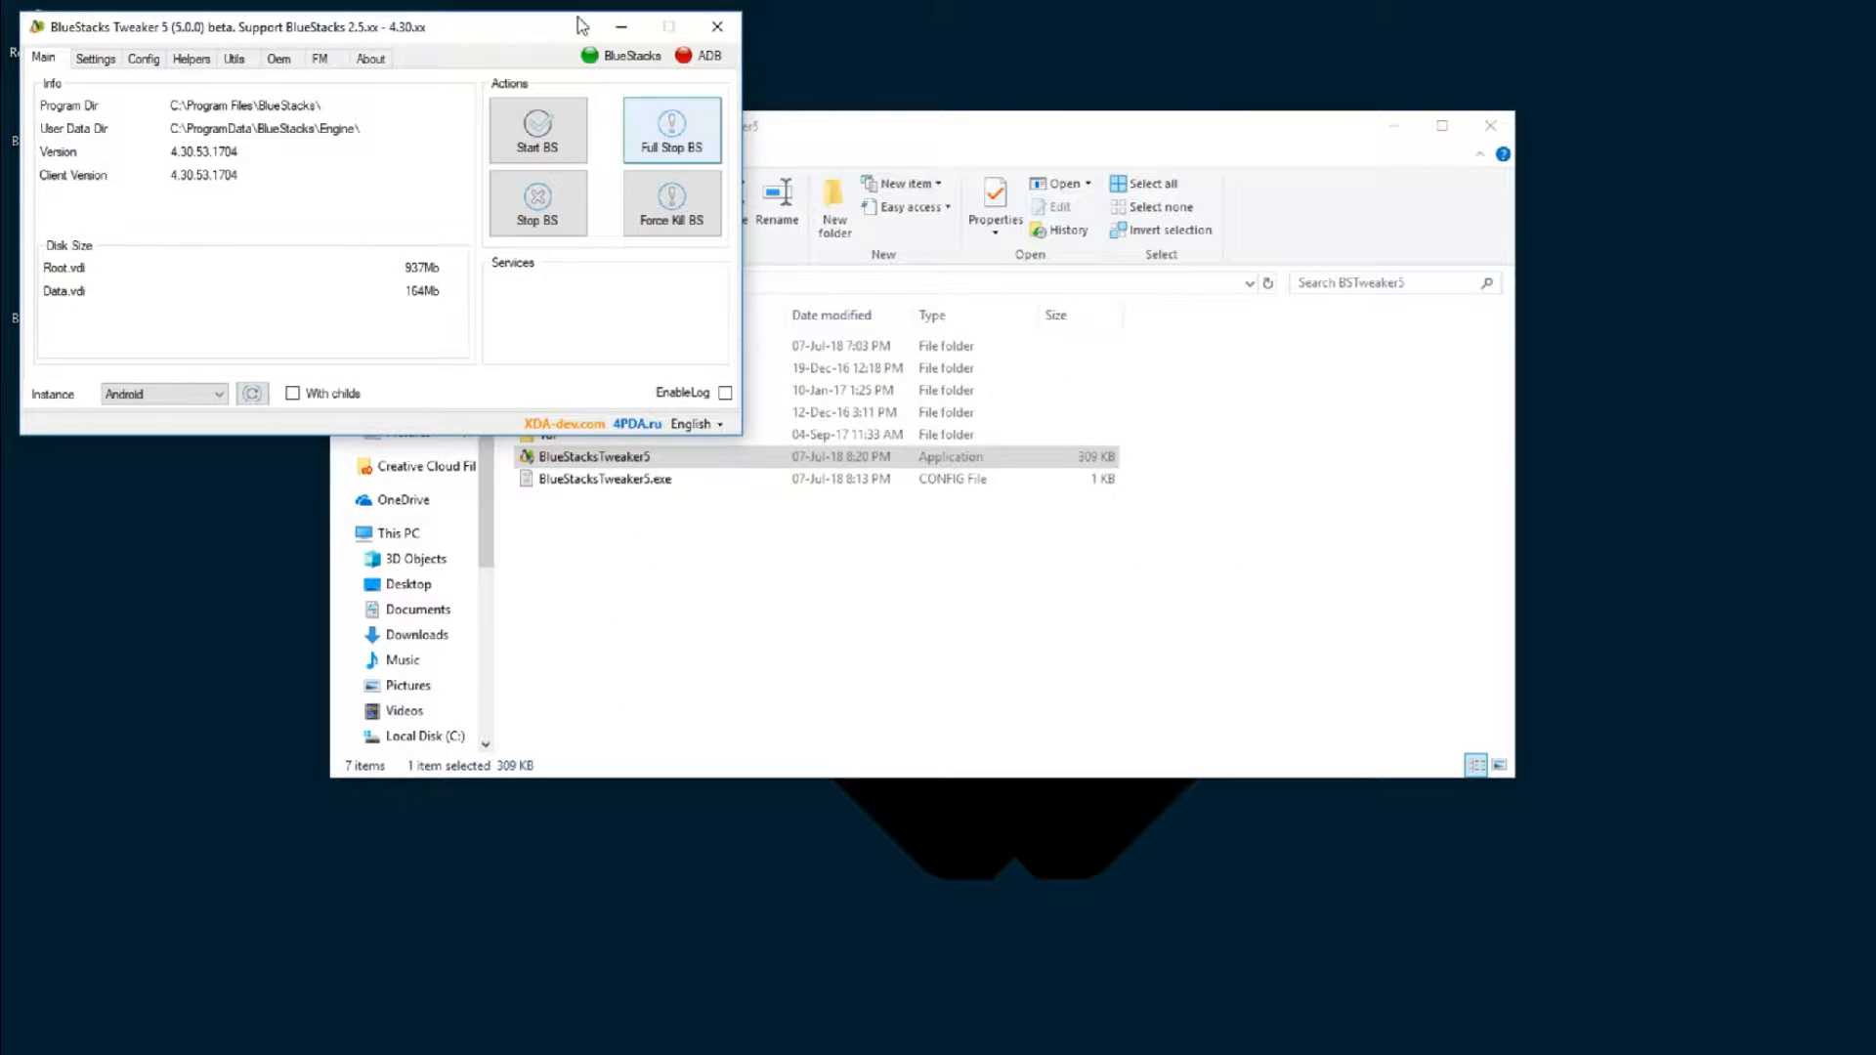
click(1490, 125)
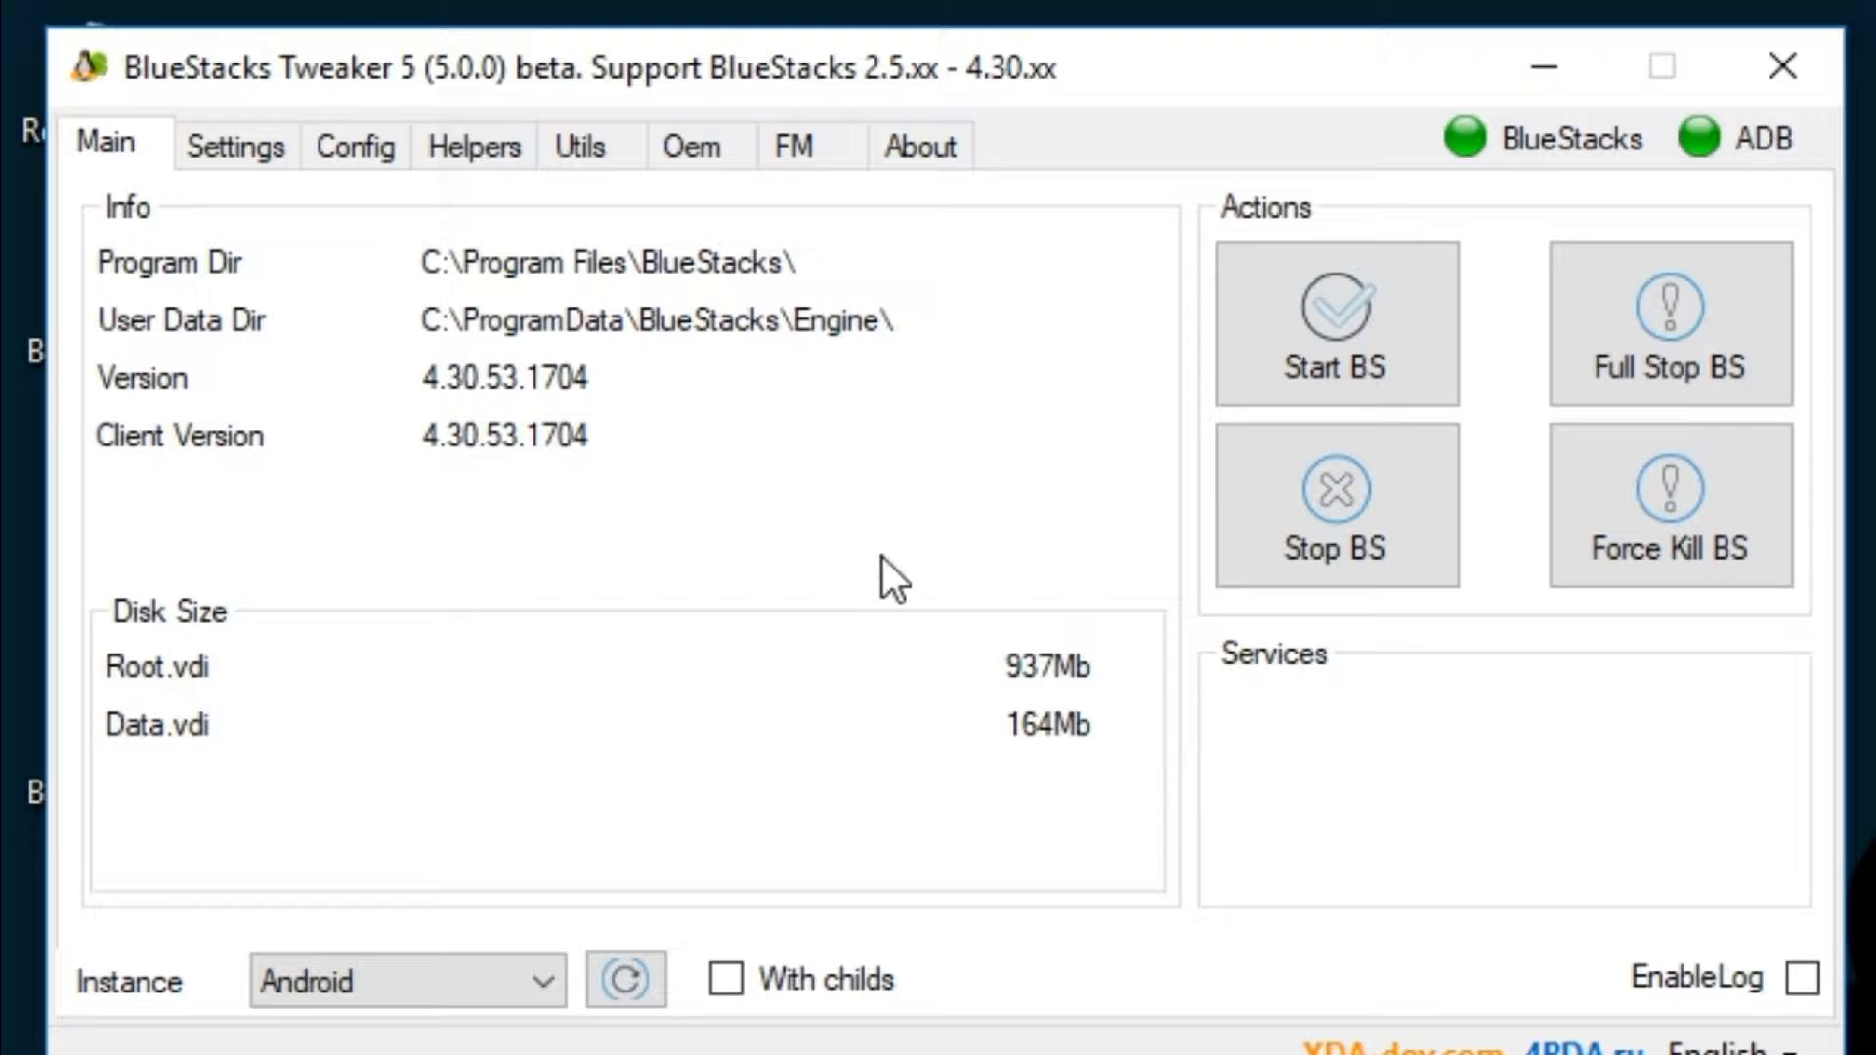
Fully stop BlueStacks and unlock Root for BlueStacks with the Tweaker's helper functions
click(1667, 390)
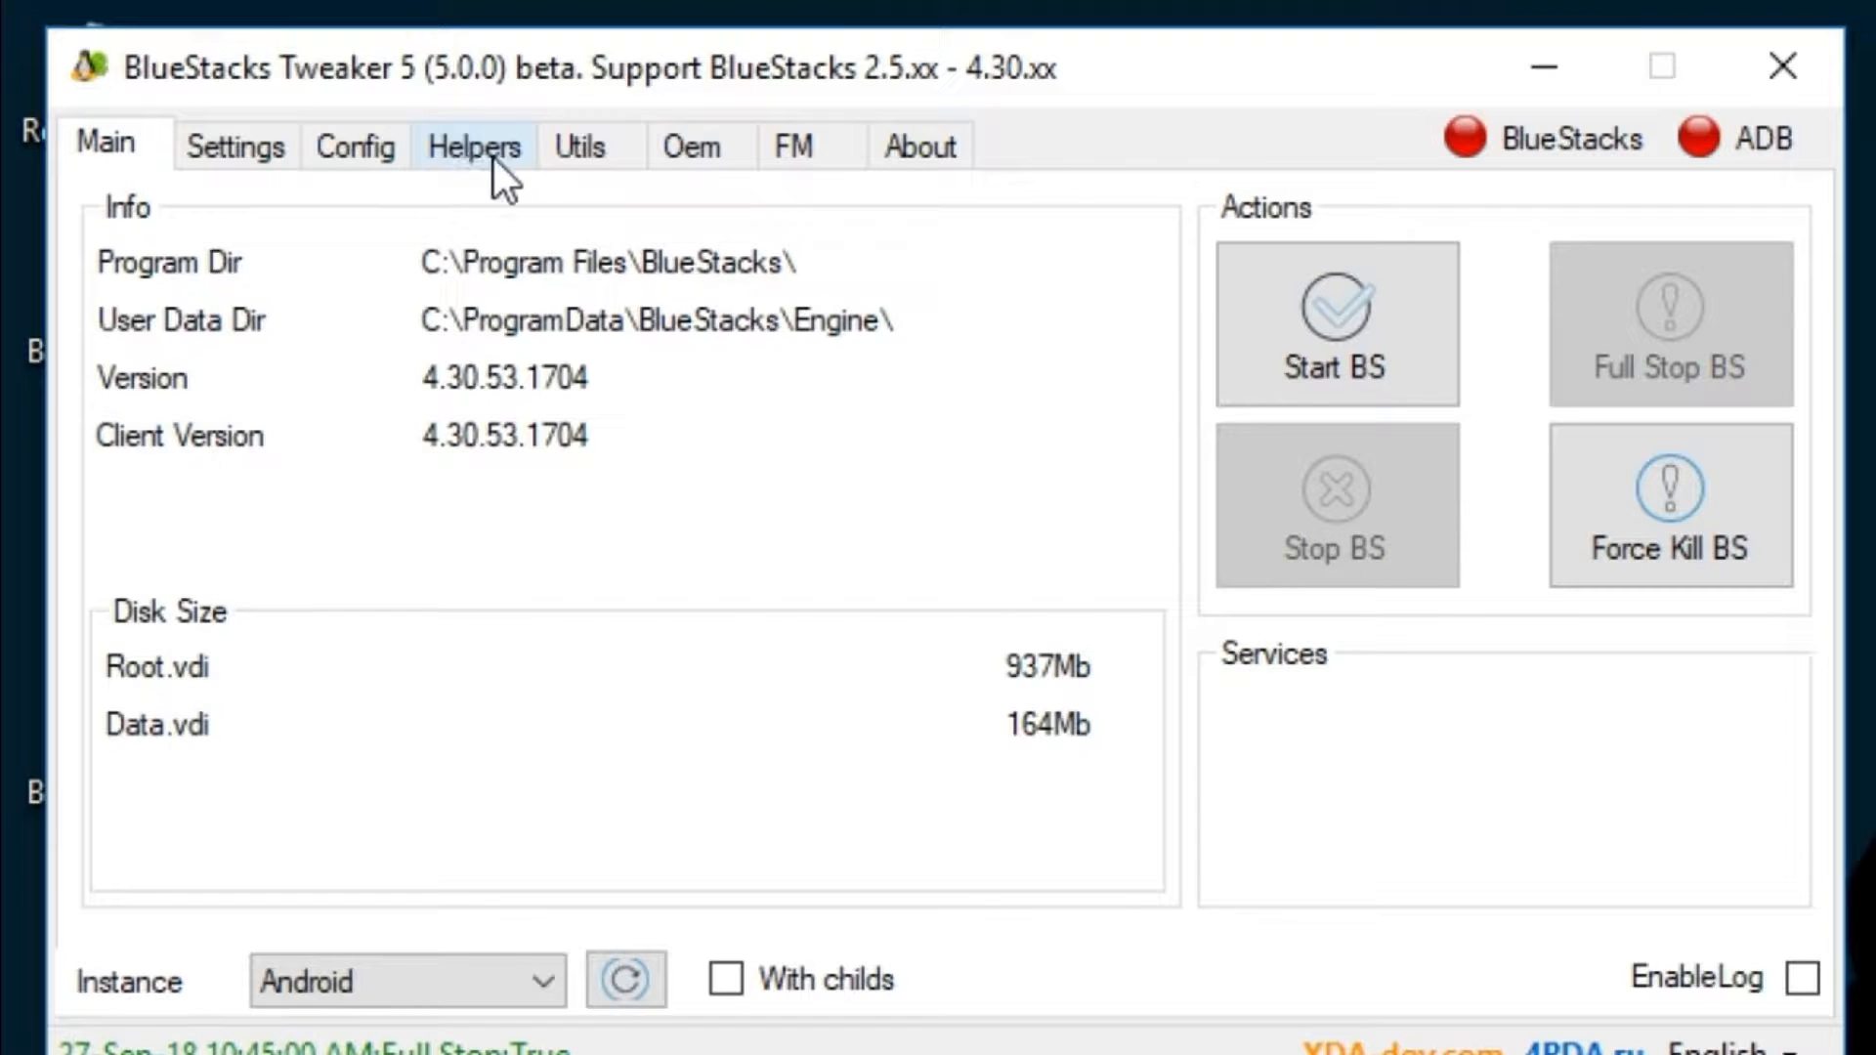
click(457, 164)
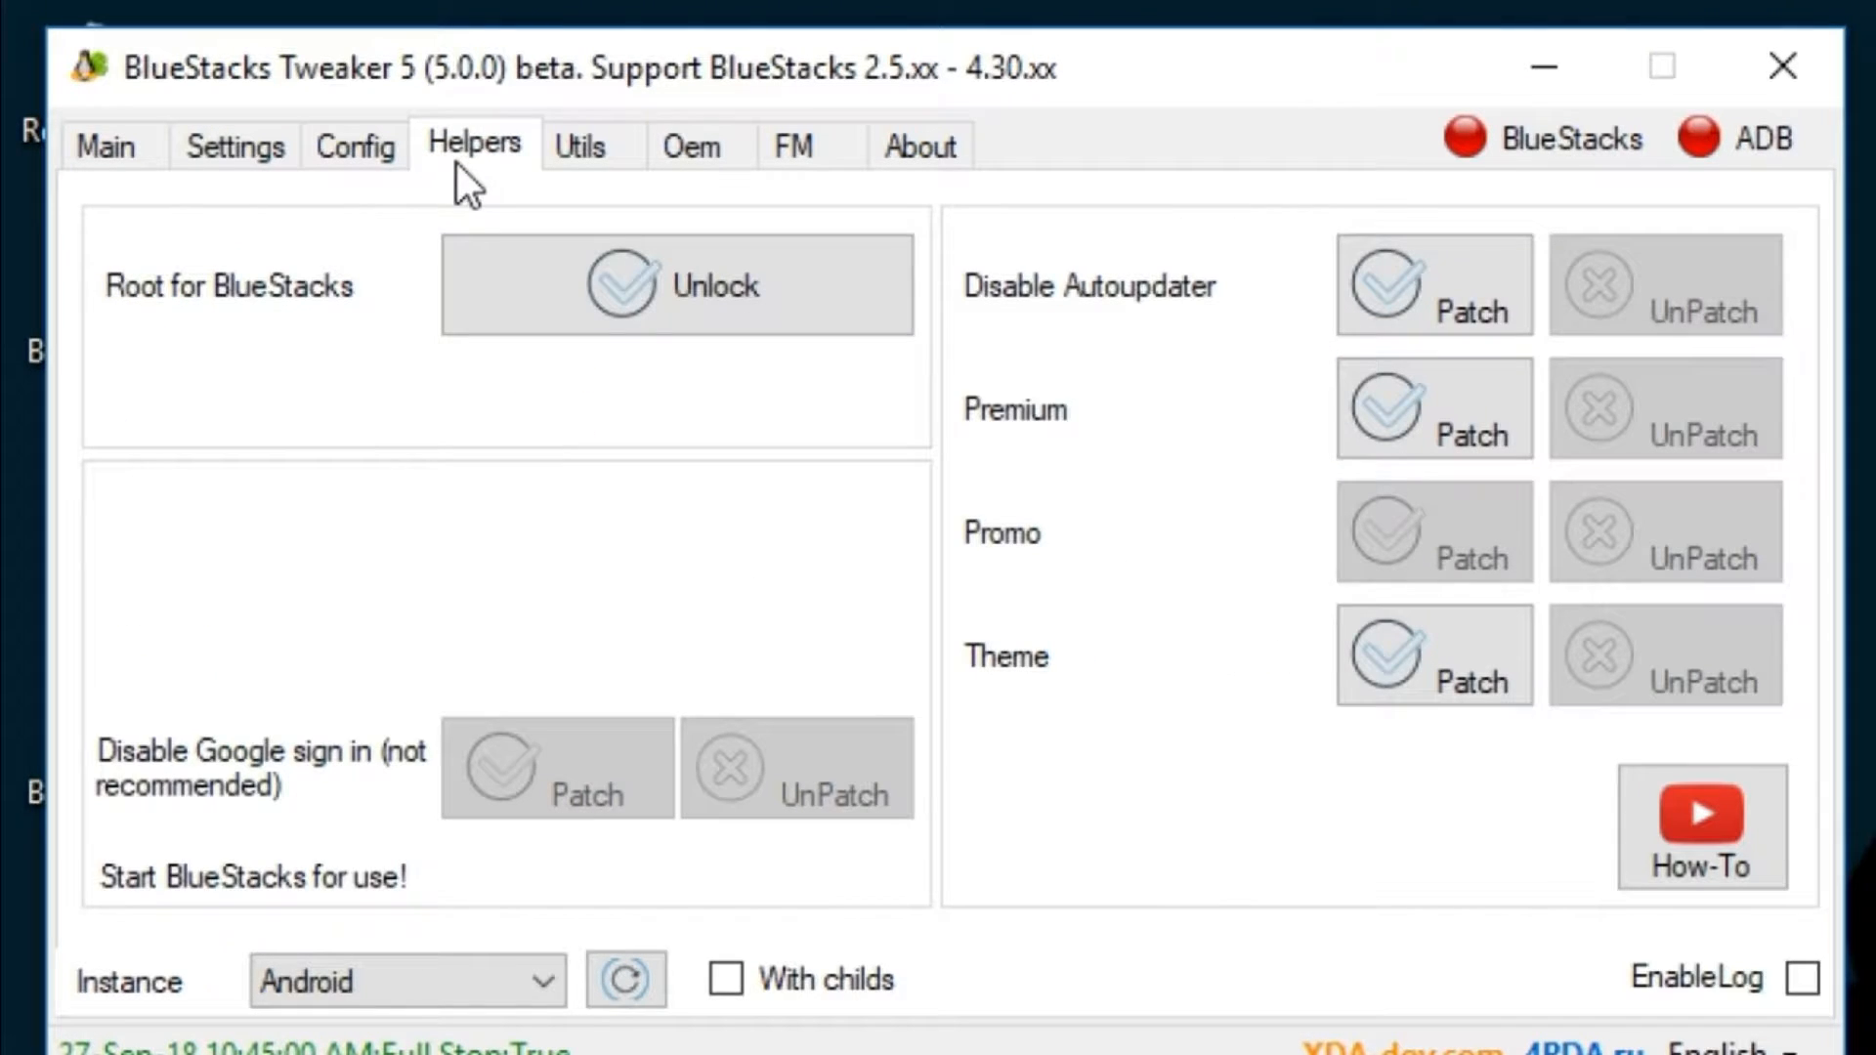
click(708, 309)
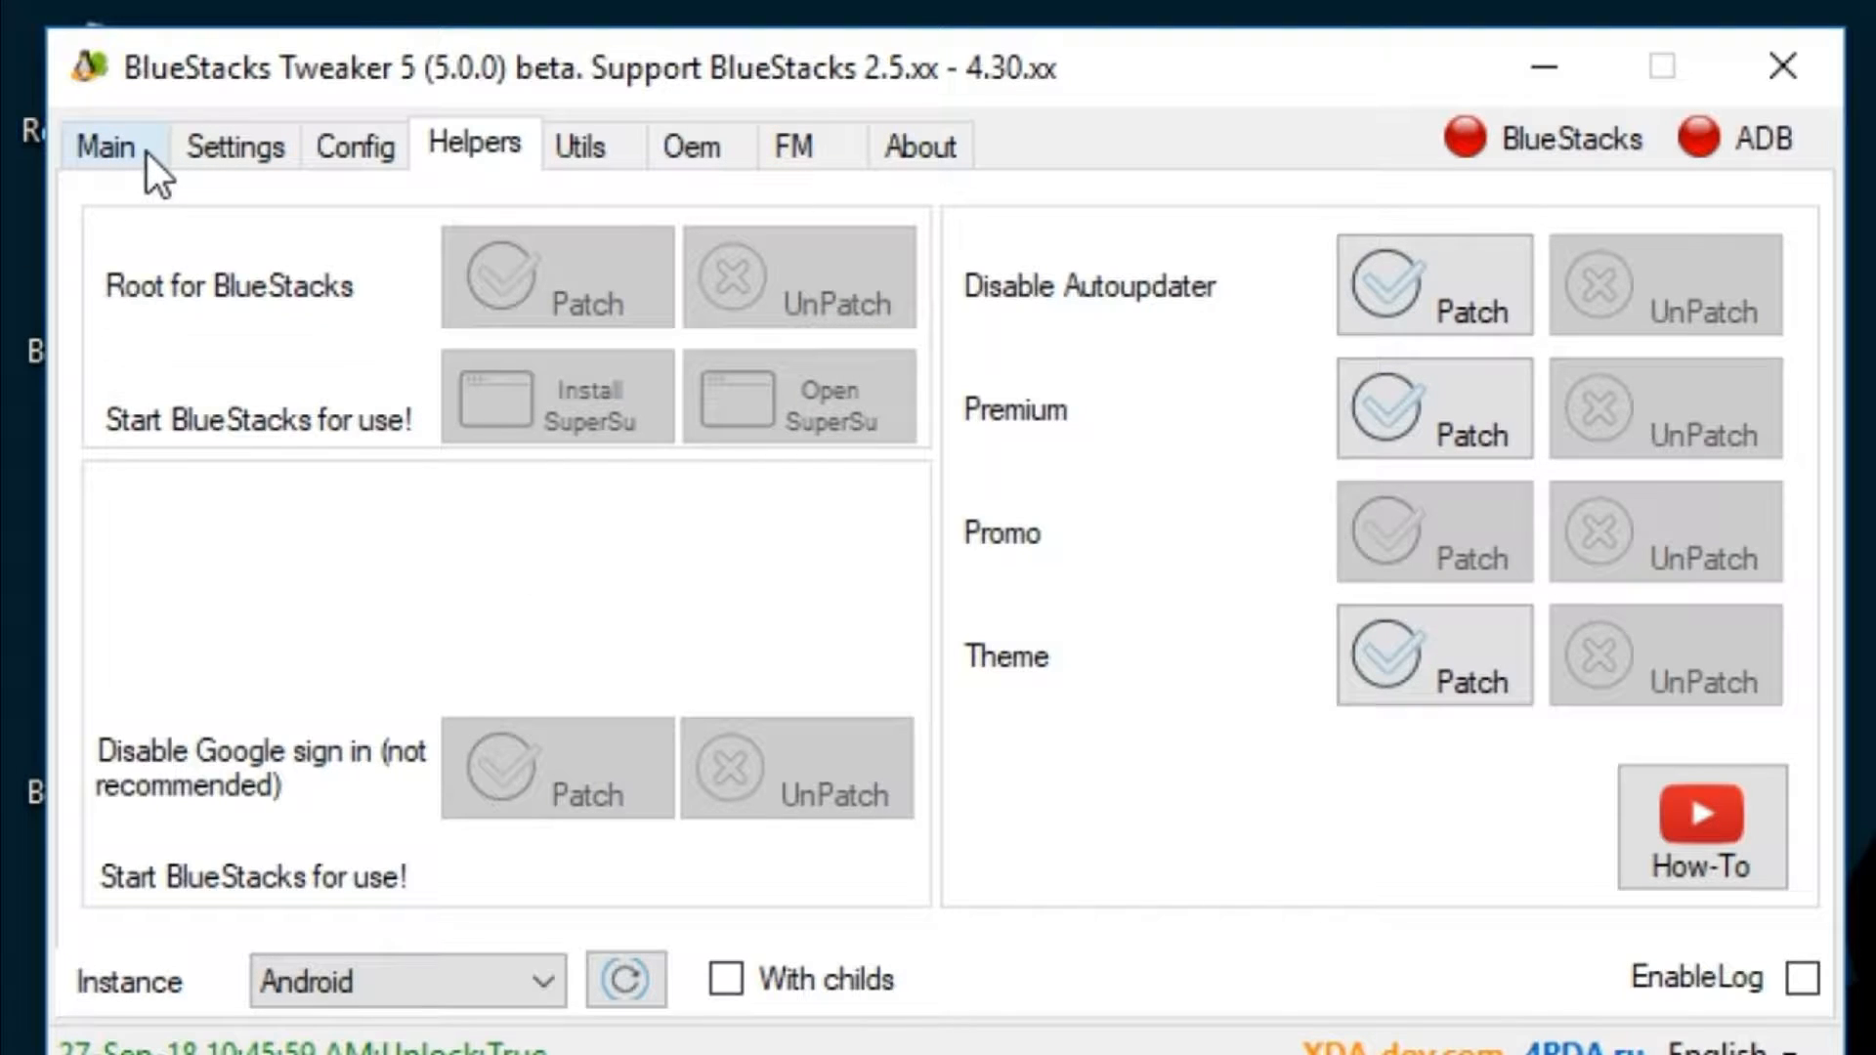
Start BlueStacks from the Tweaker and apply the Root for BlueStacks patch
click(107, 146)
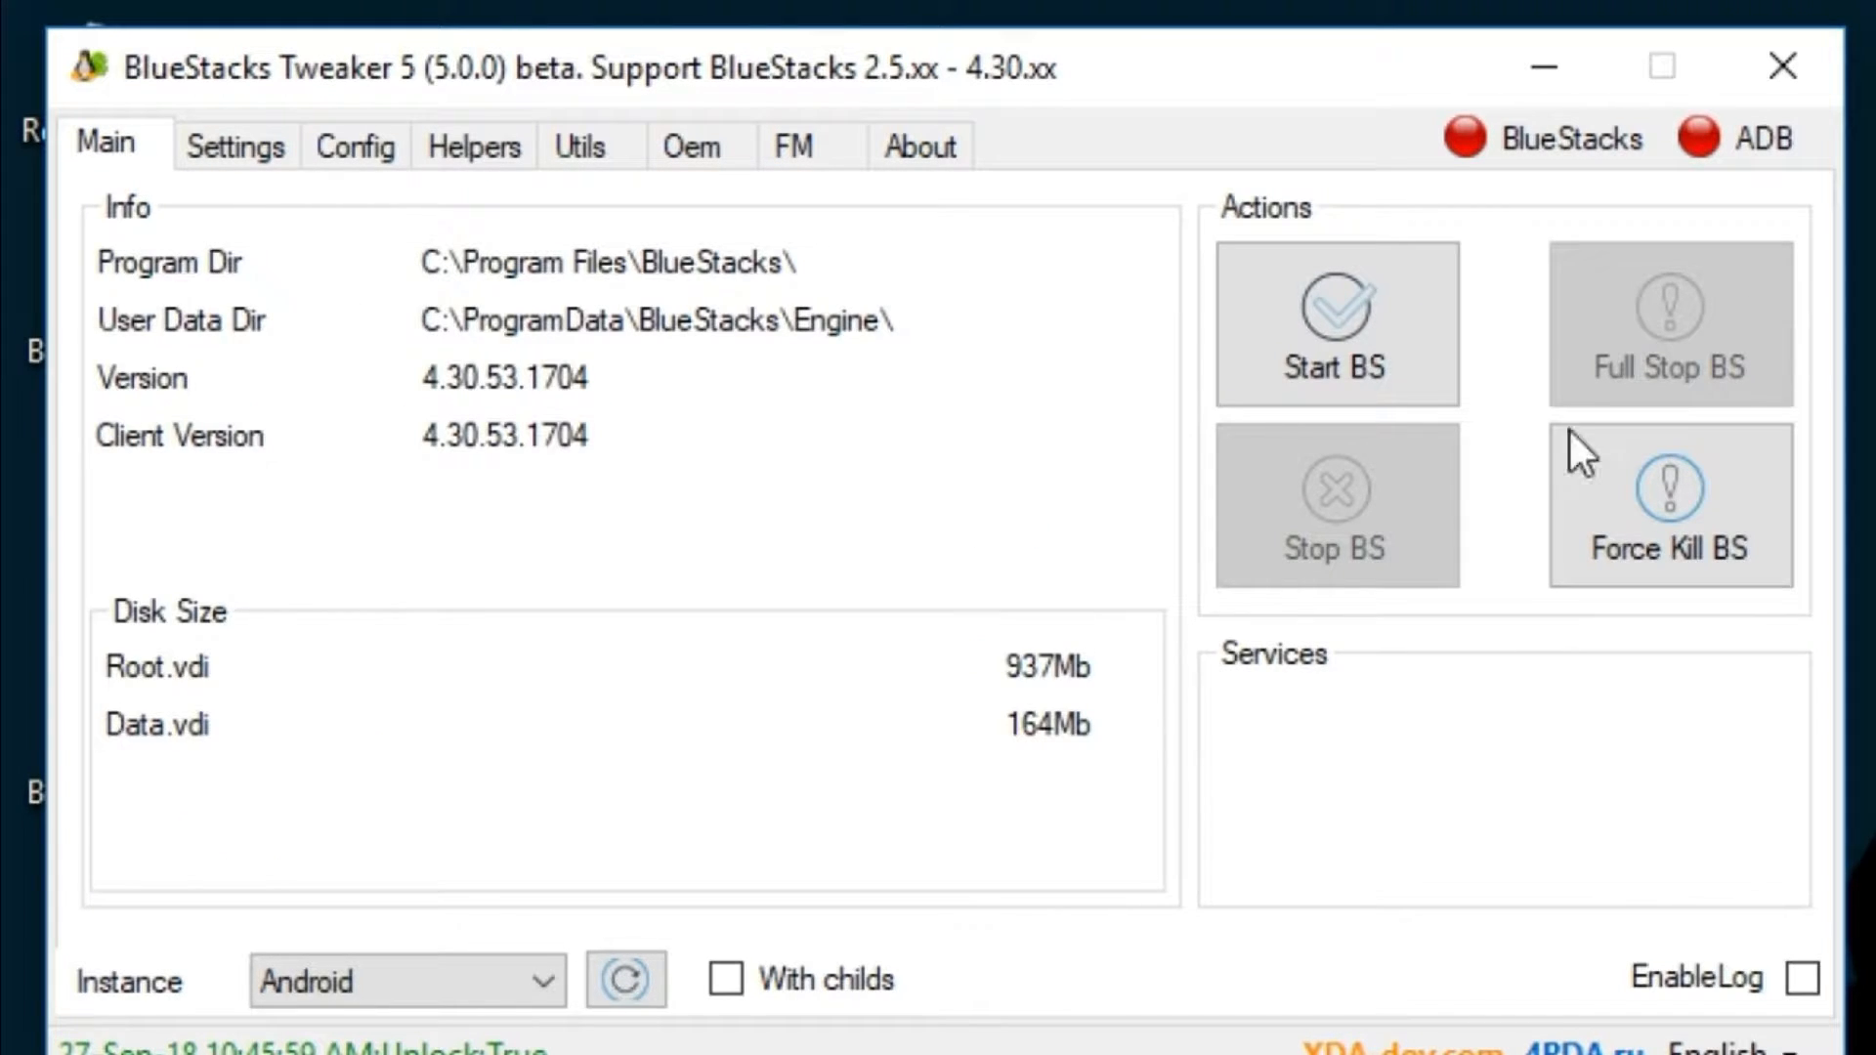
click(1345, 395)
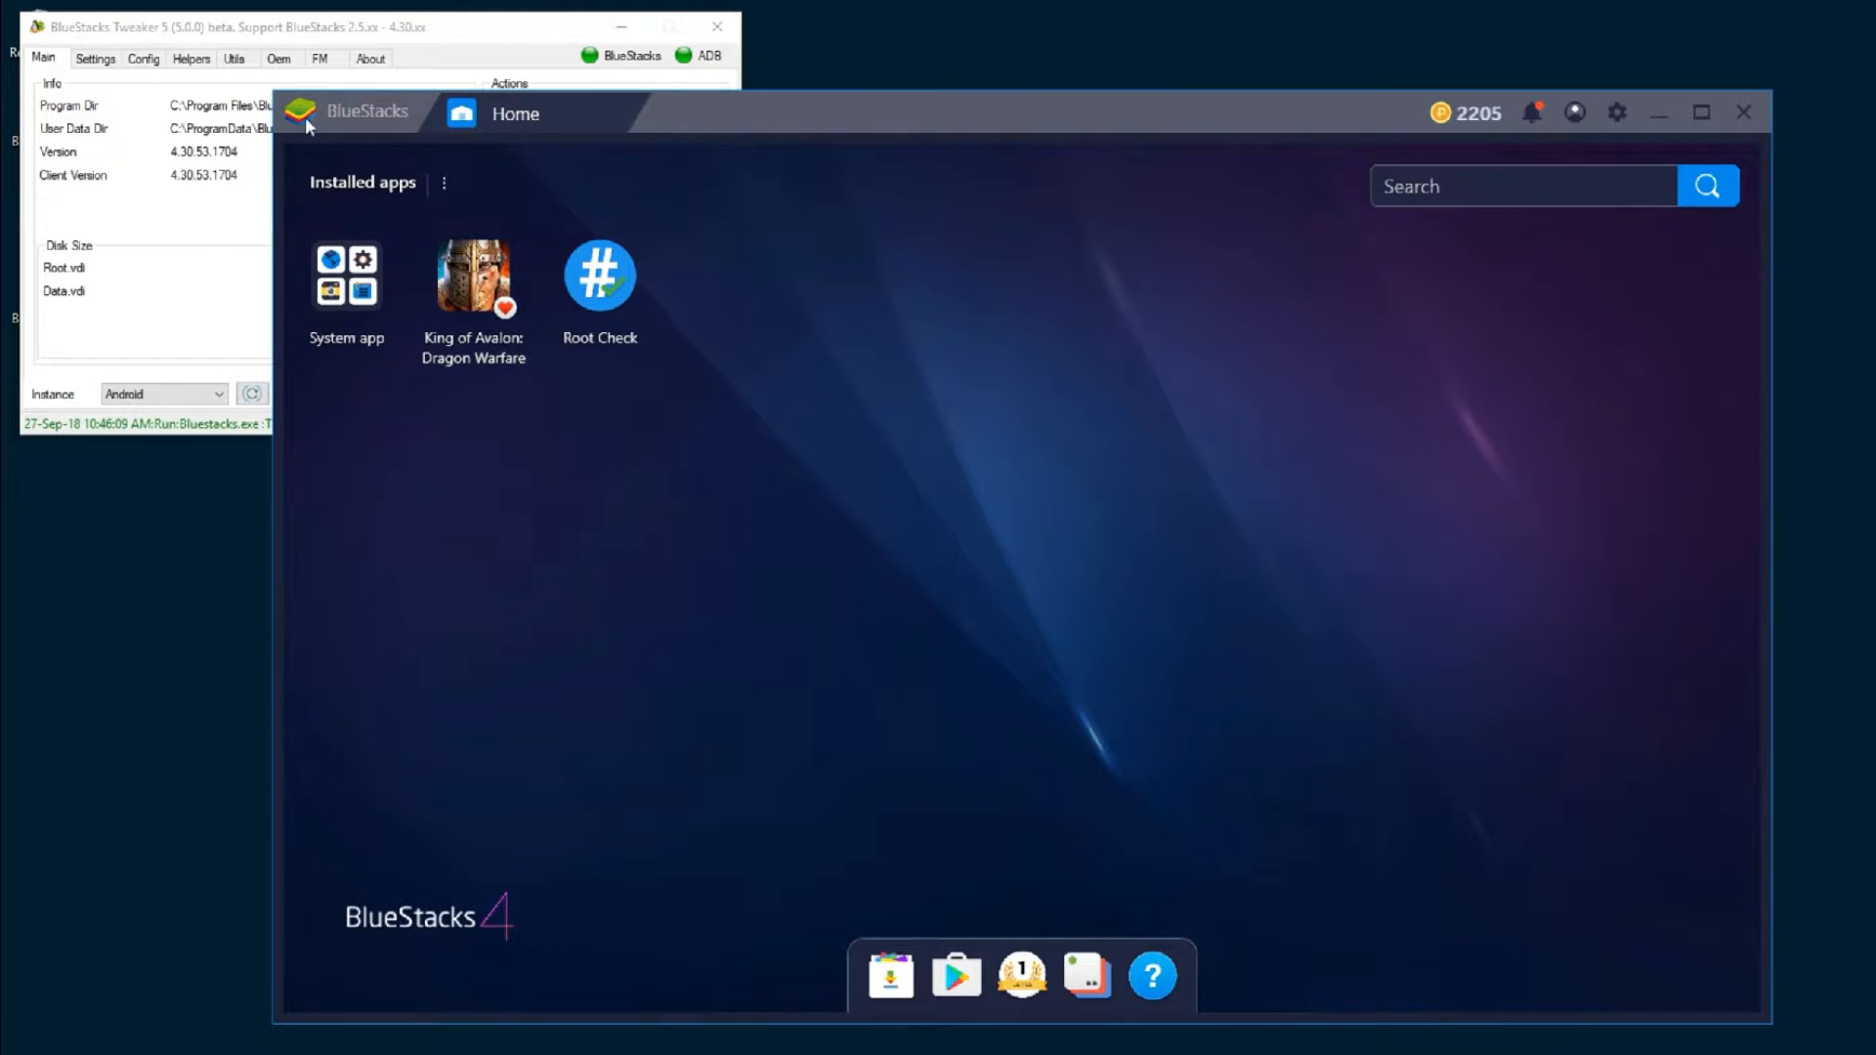
click(152, 156)
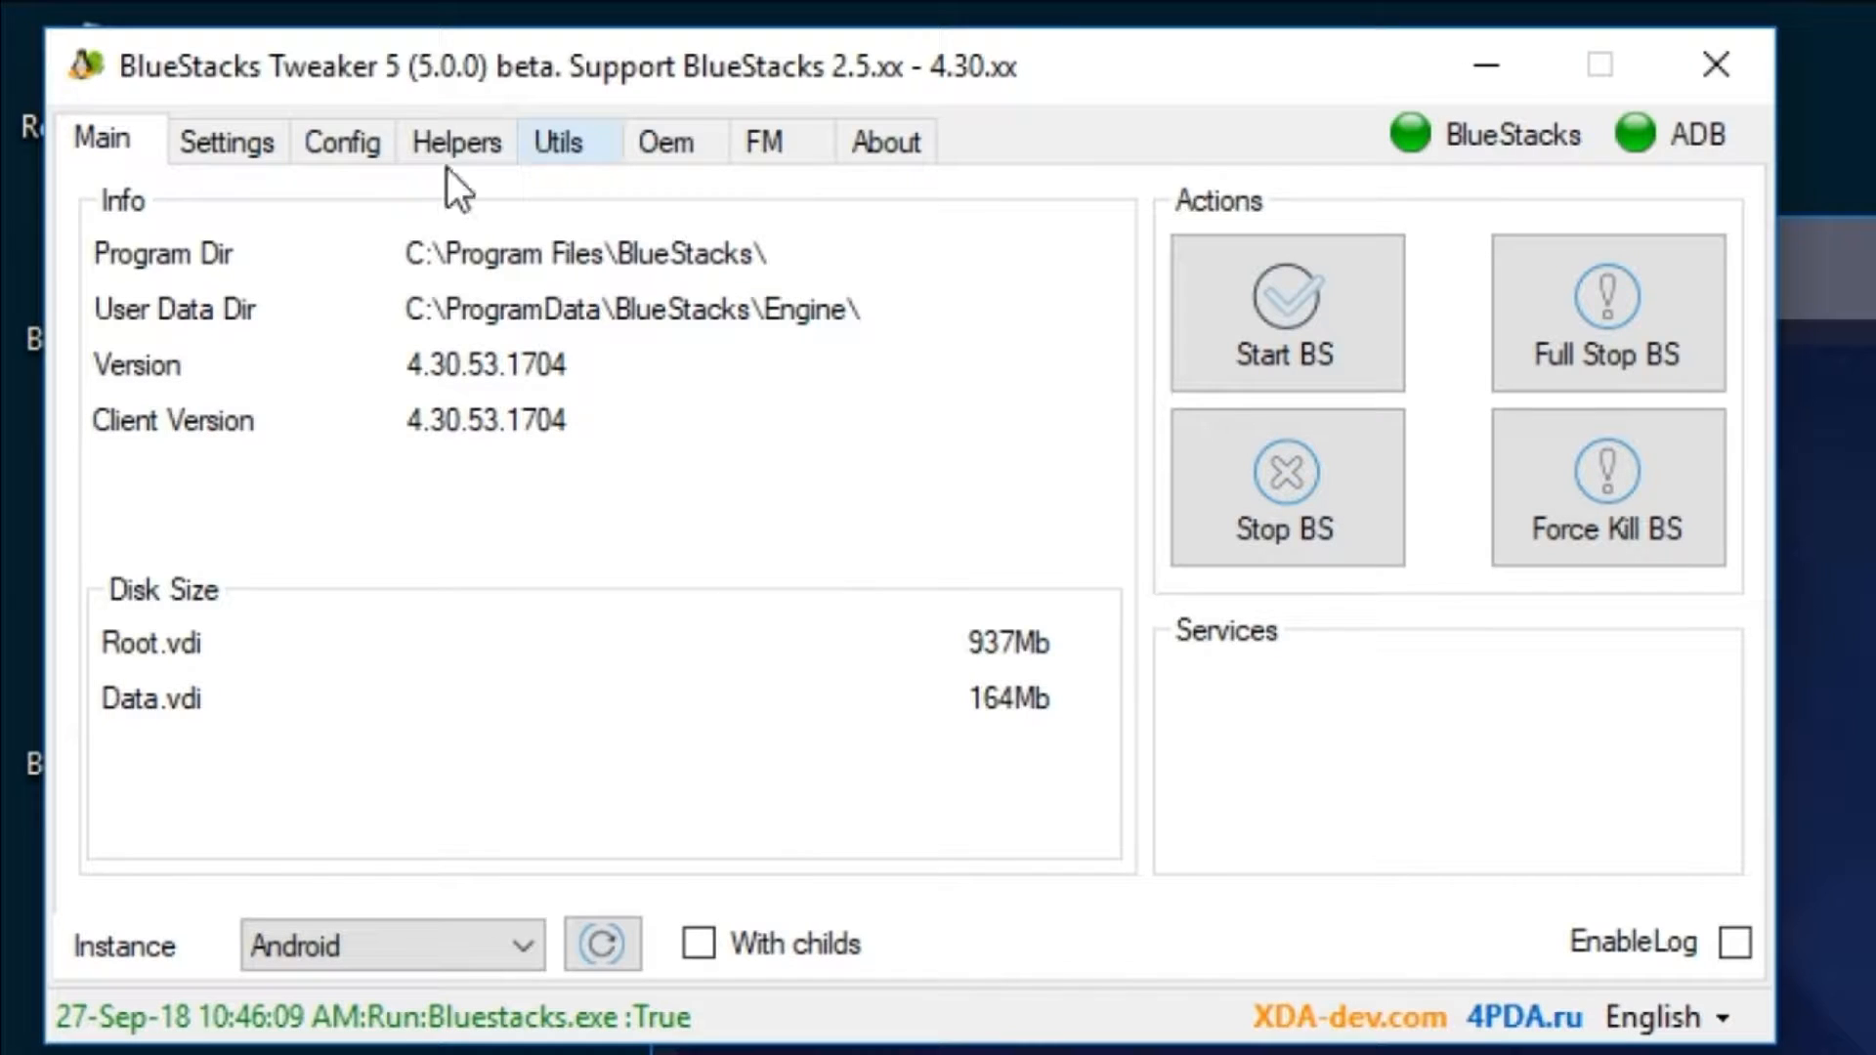
click(490, 143)
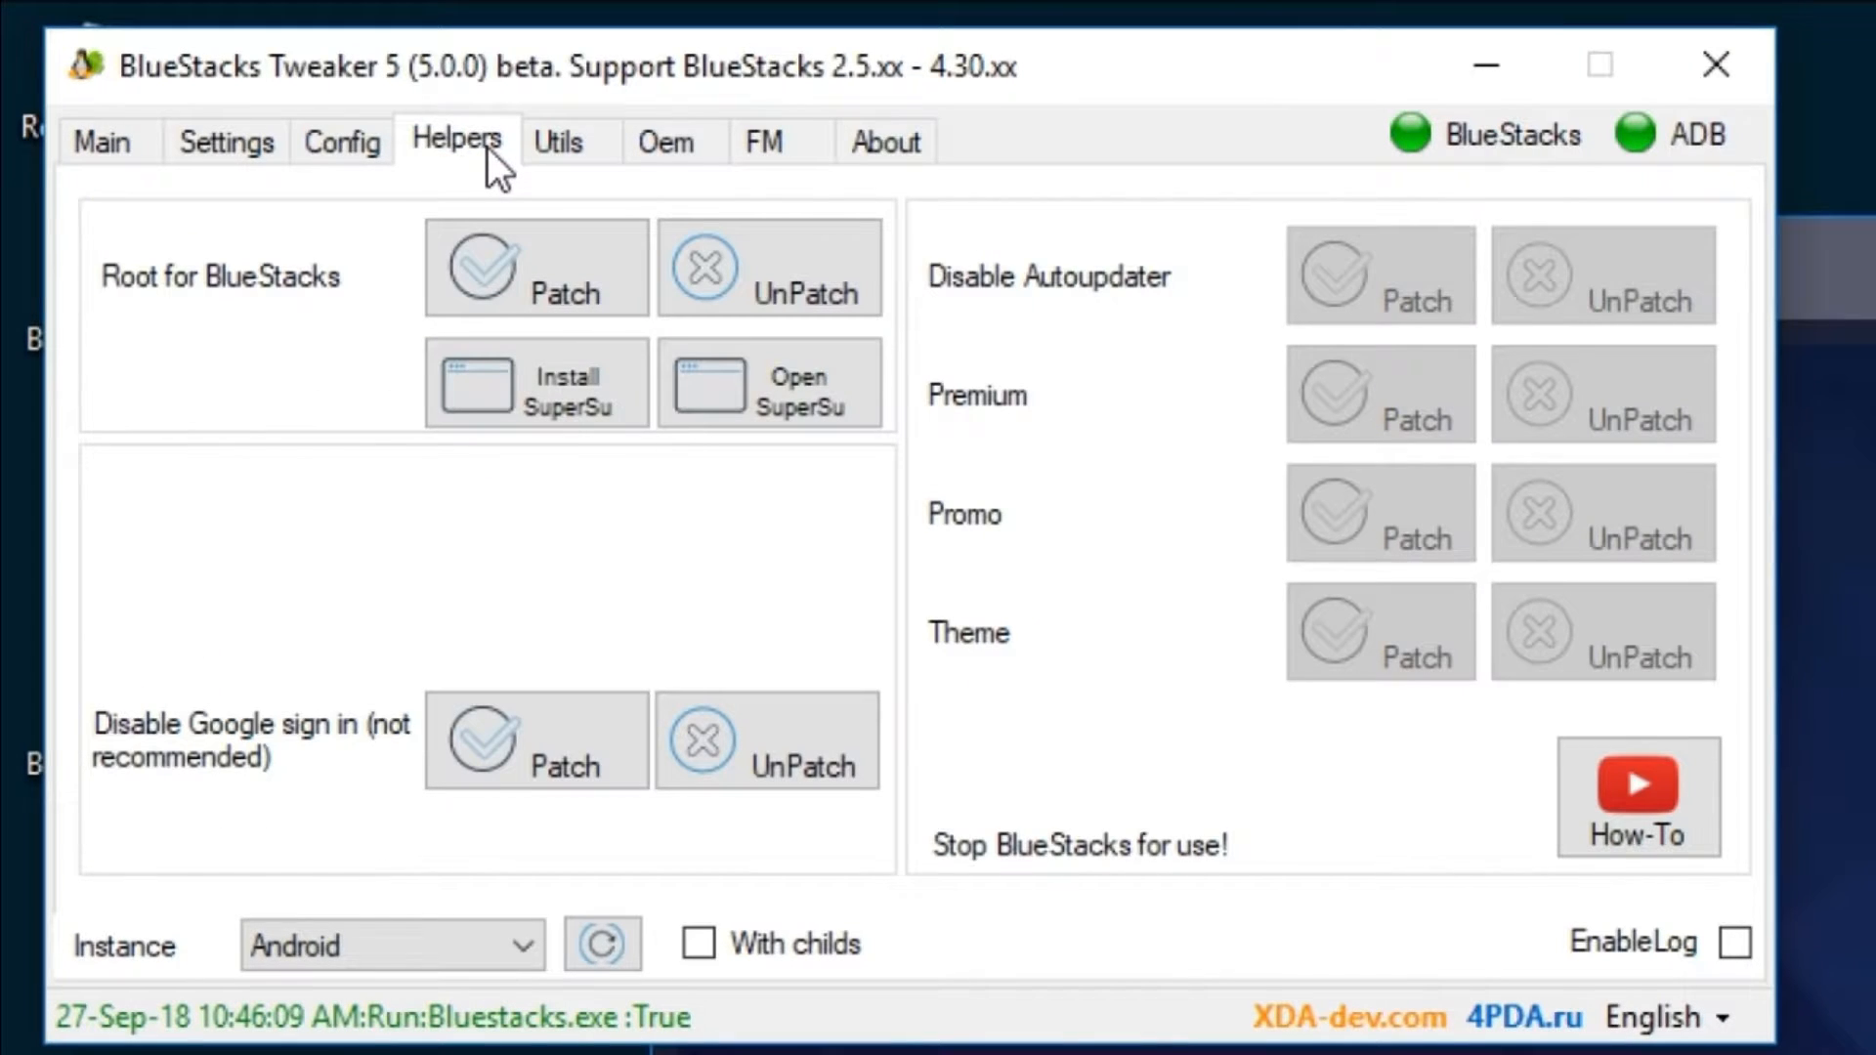
click(618, 291)
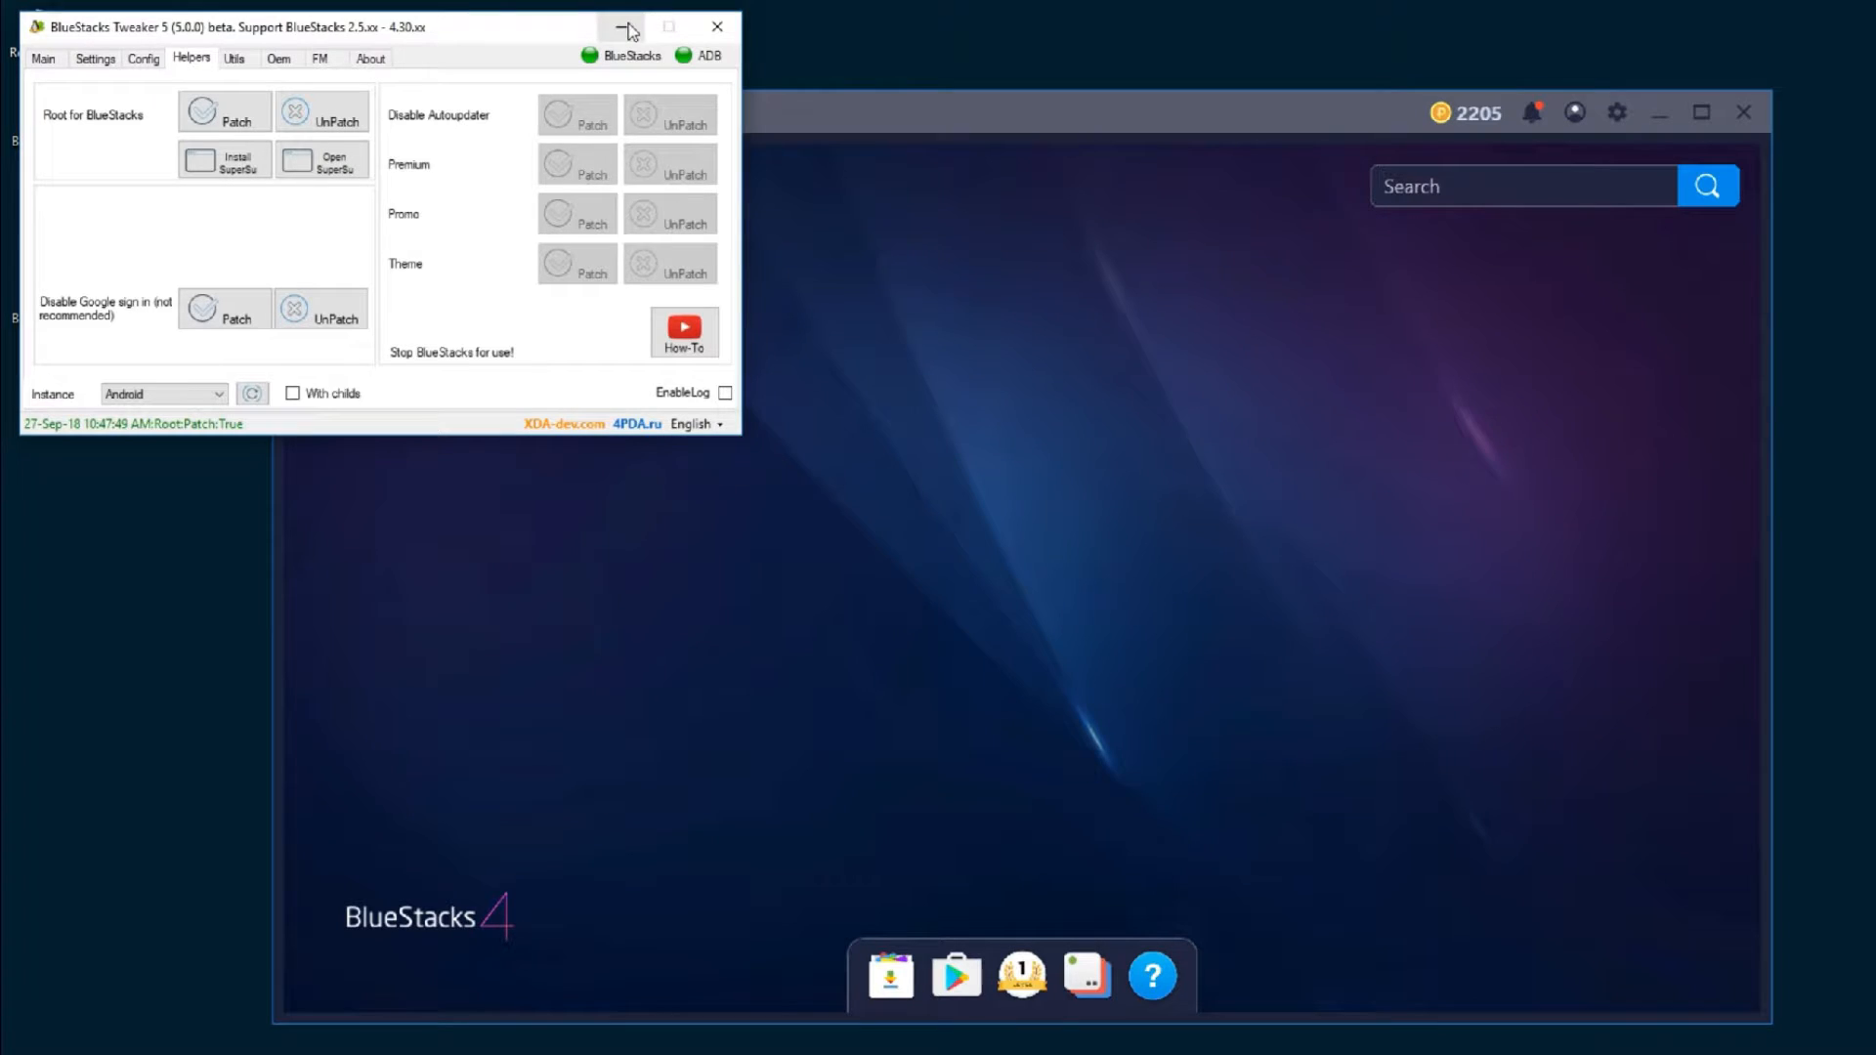
Minimize the Tweaker, examine the root status of BlueStacks with the Root Check app, and close that app
click(628, 29)
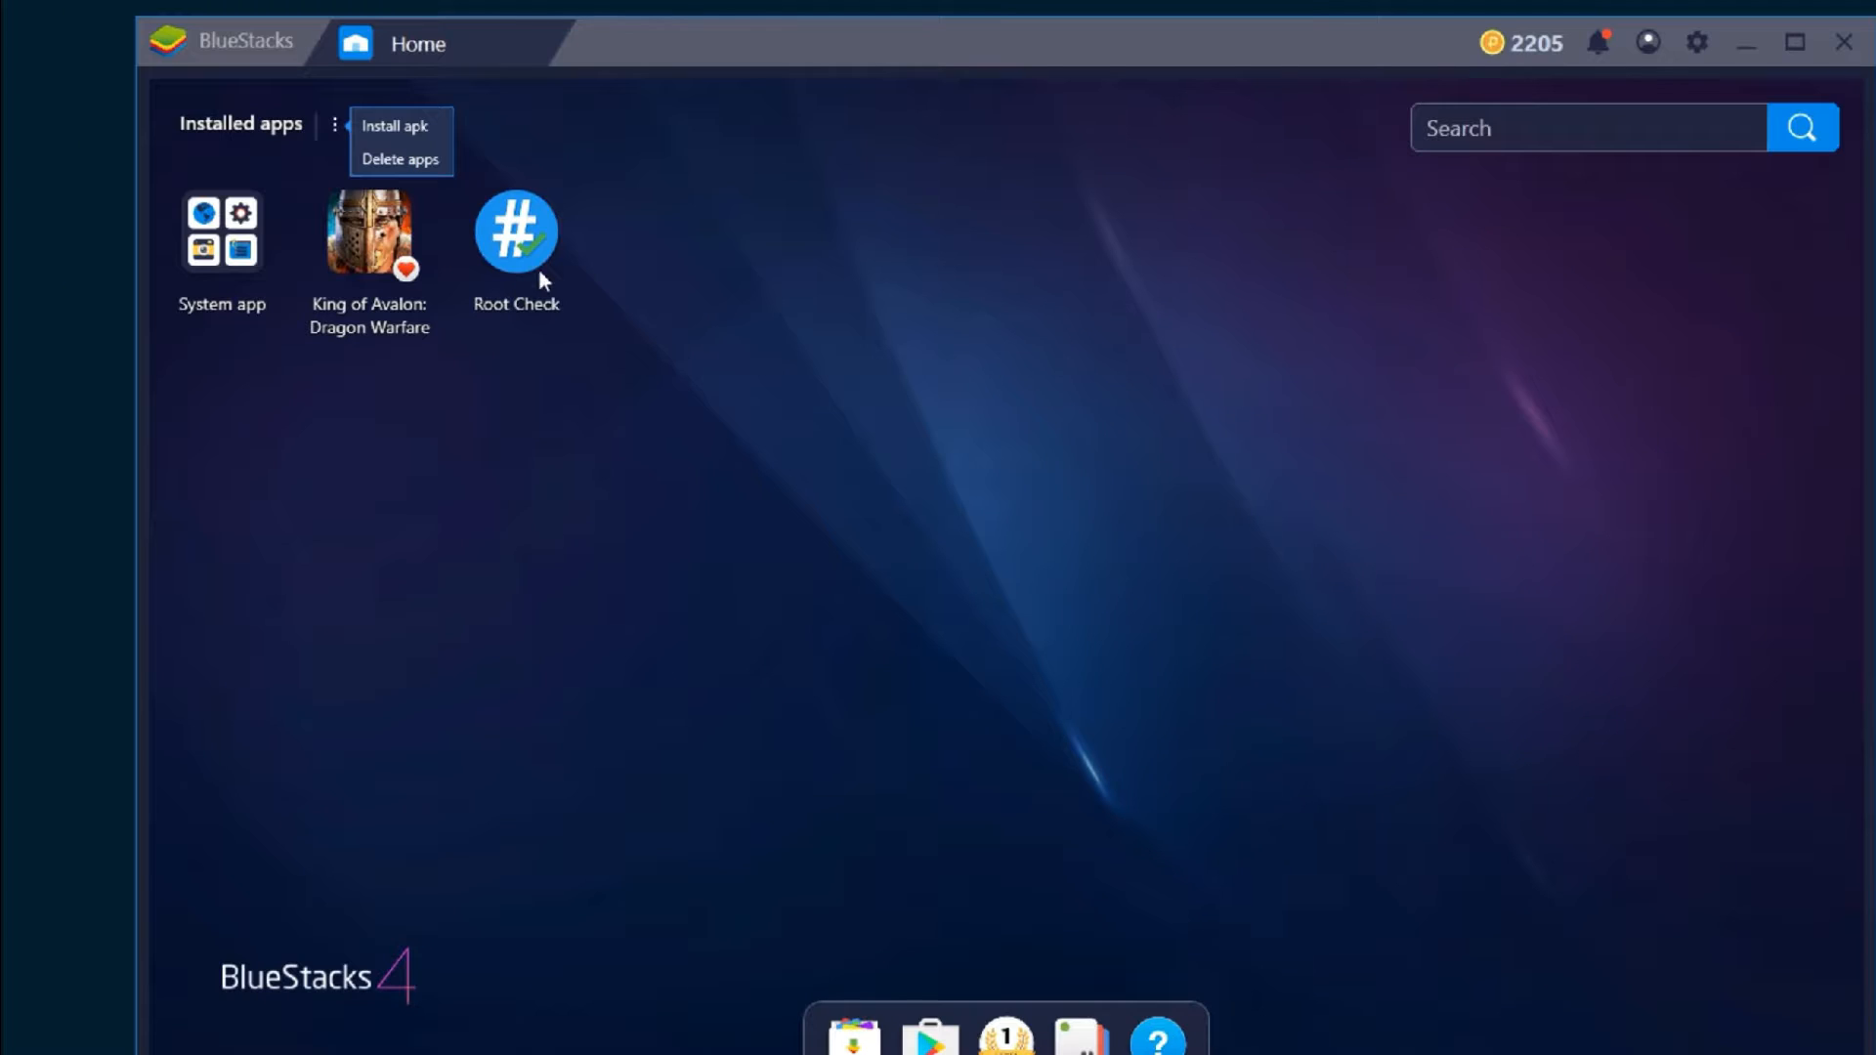
click(522, 260)
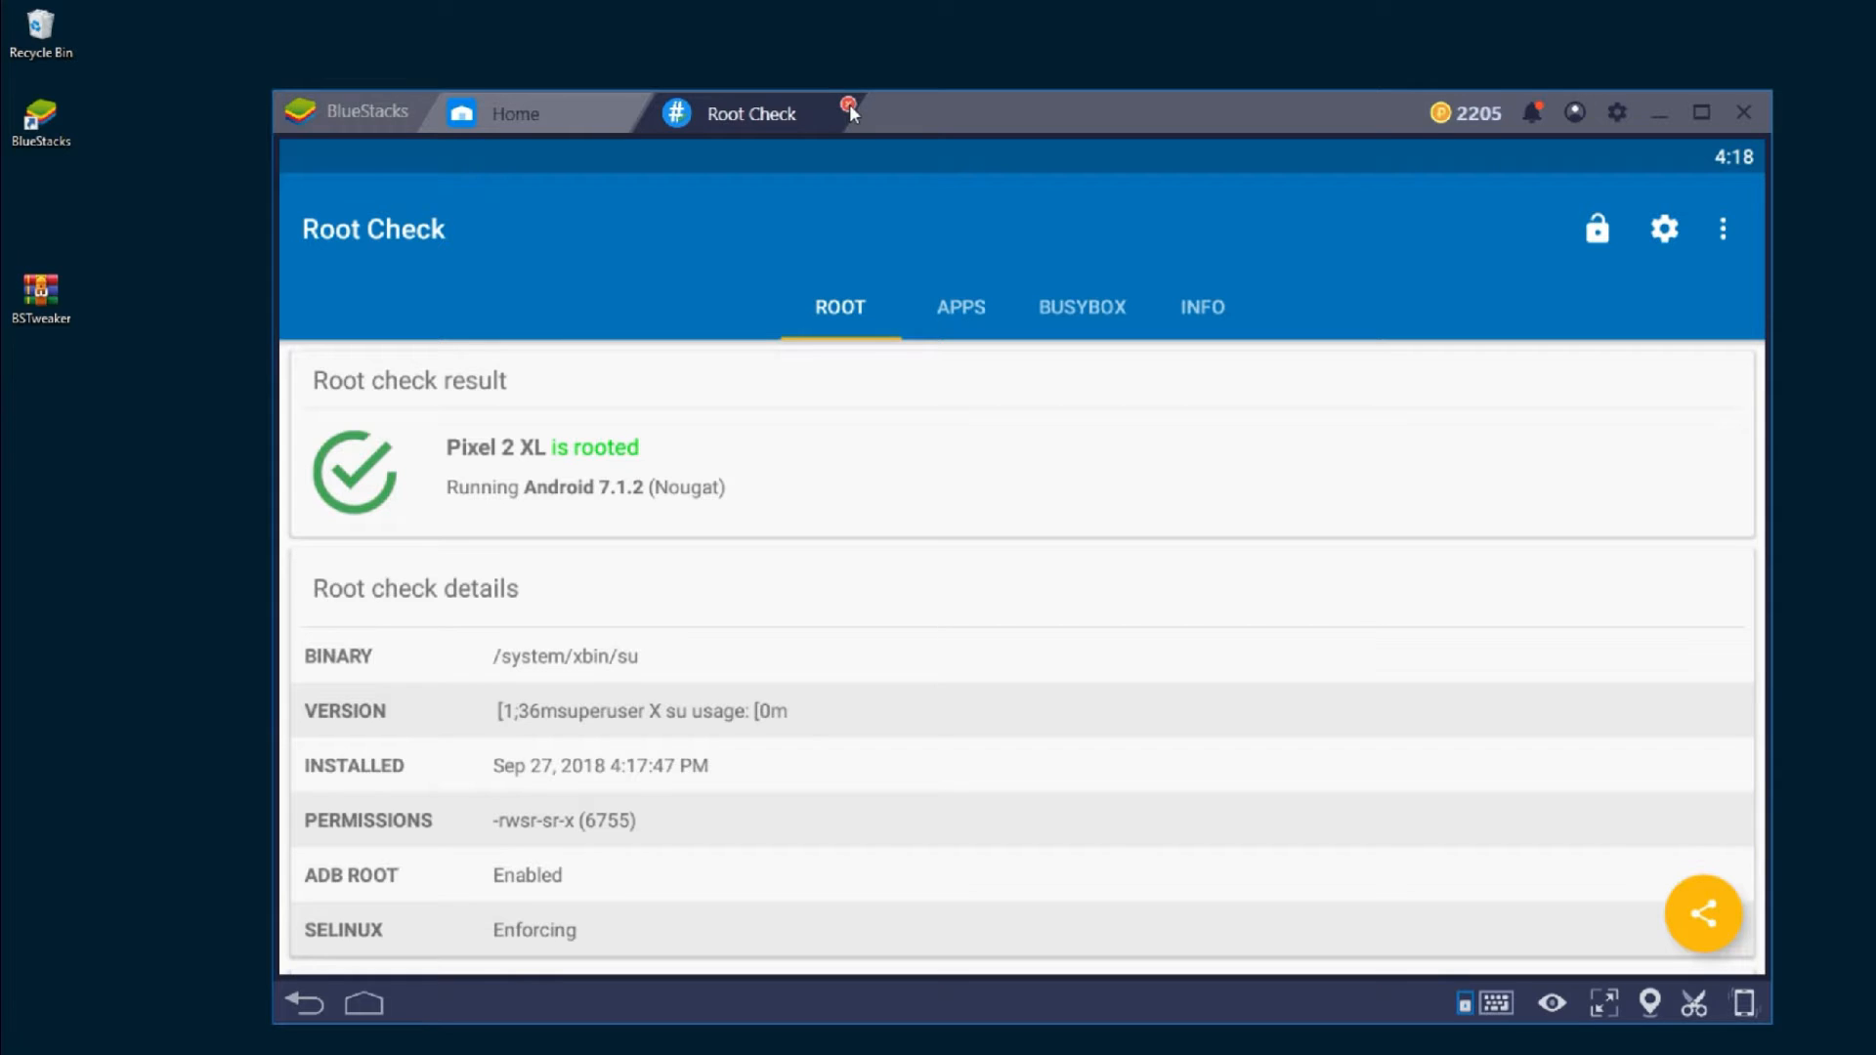
click(803, 33)
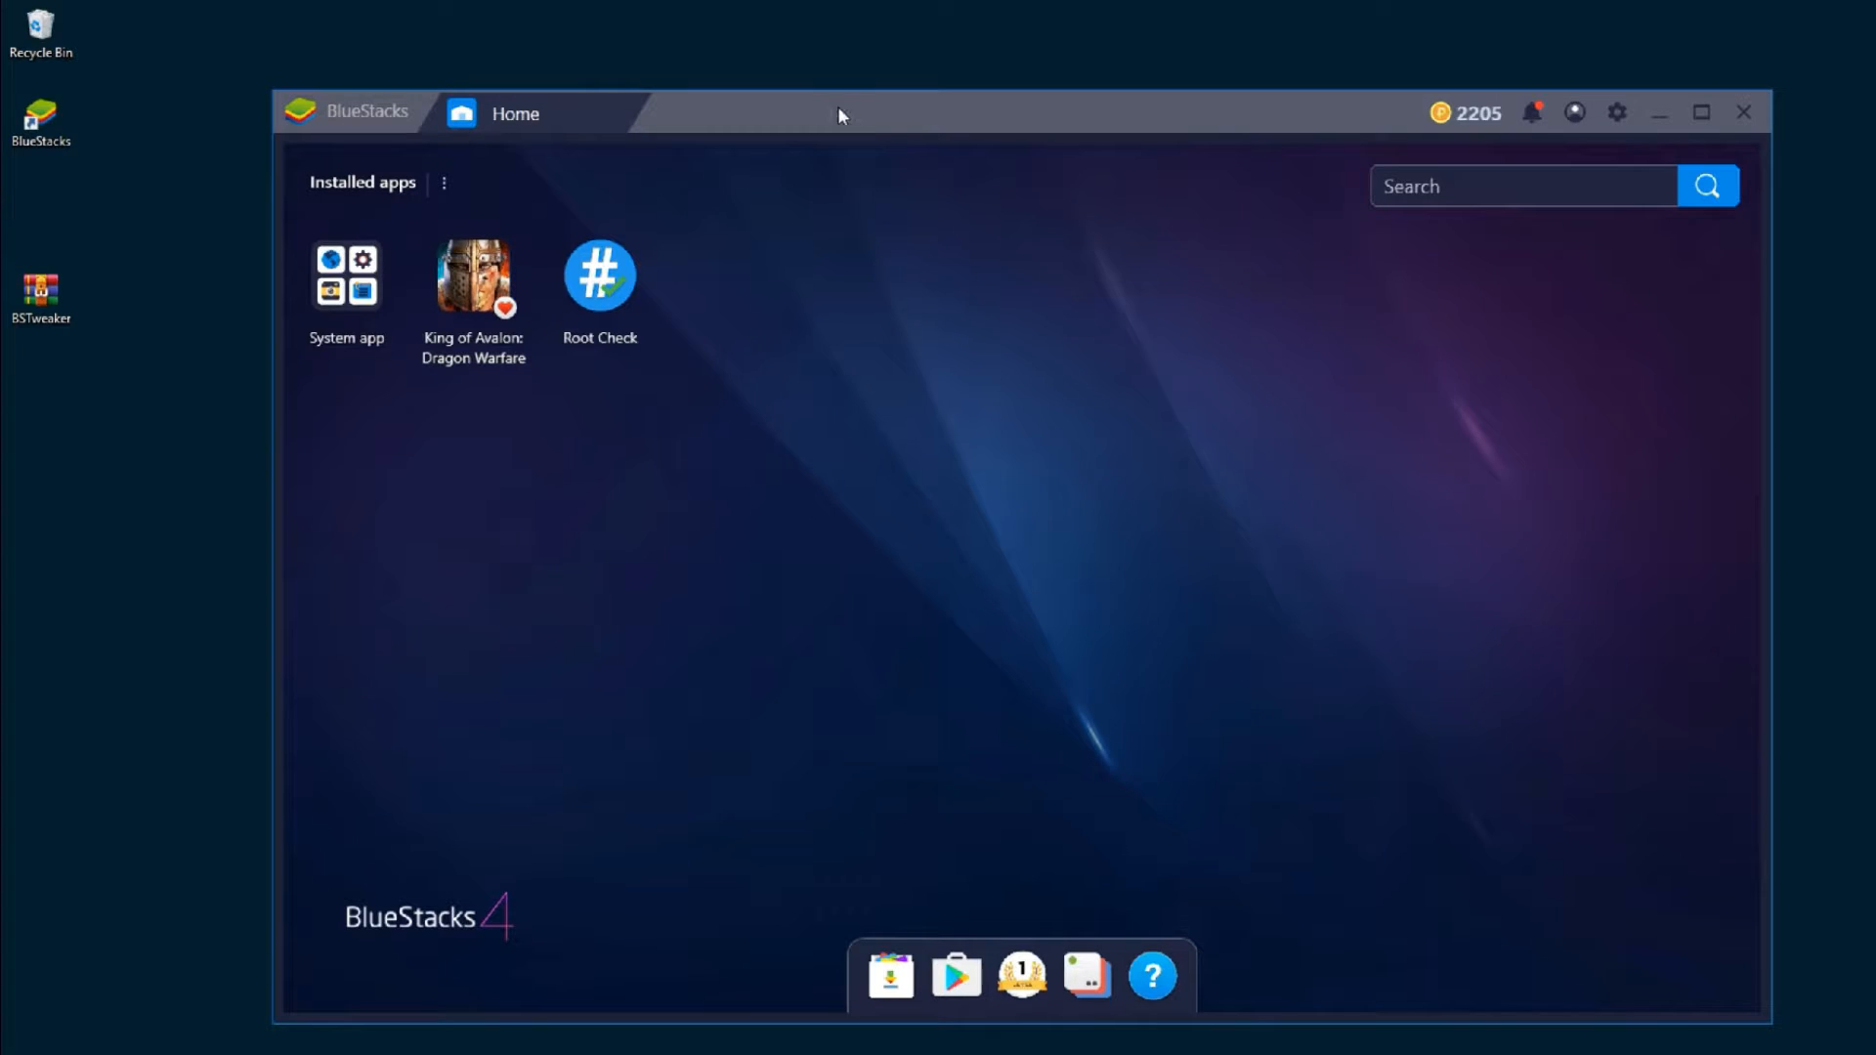
Switch back to BlueStacks Tweaker, install SuperSU from it, and minimize the Tweaker window
key(alt+Tab)
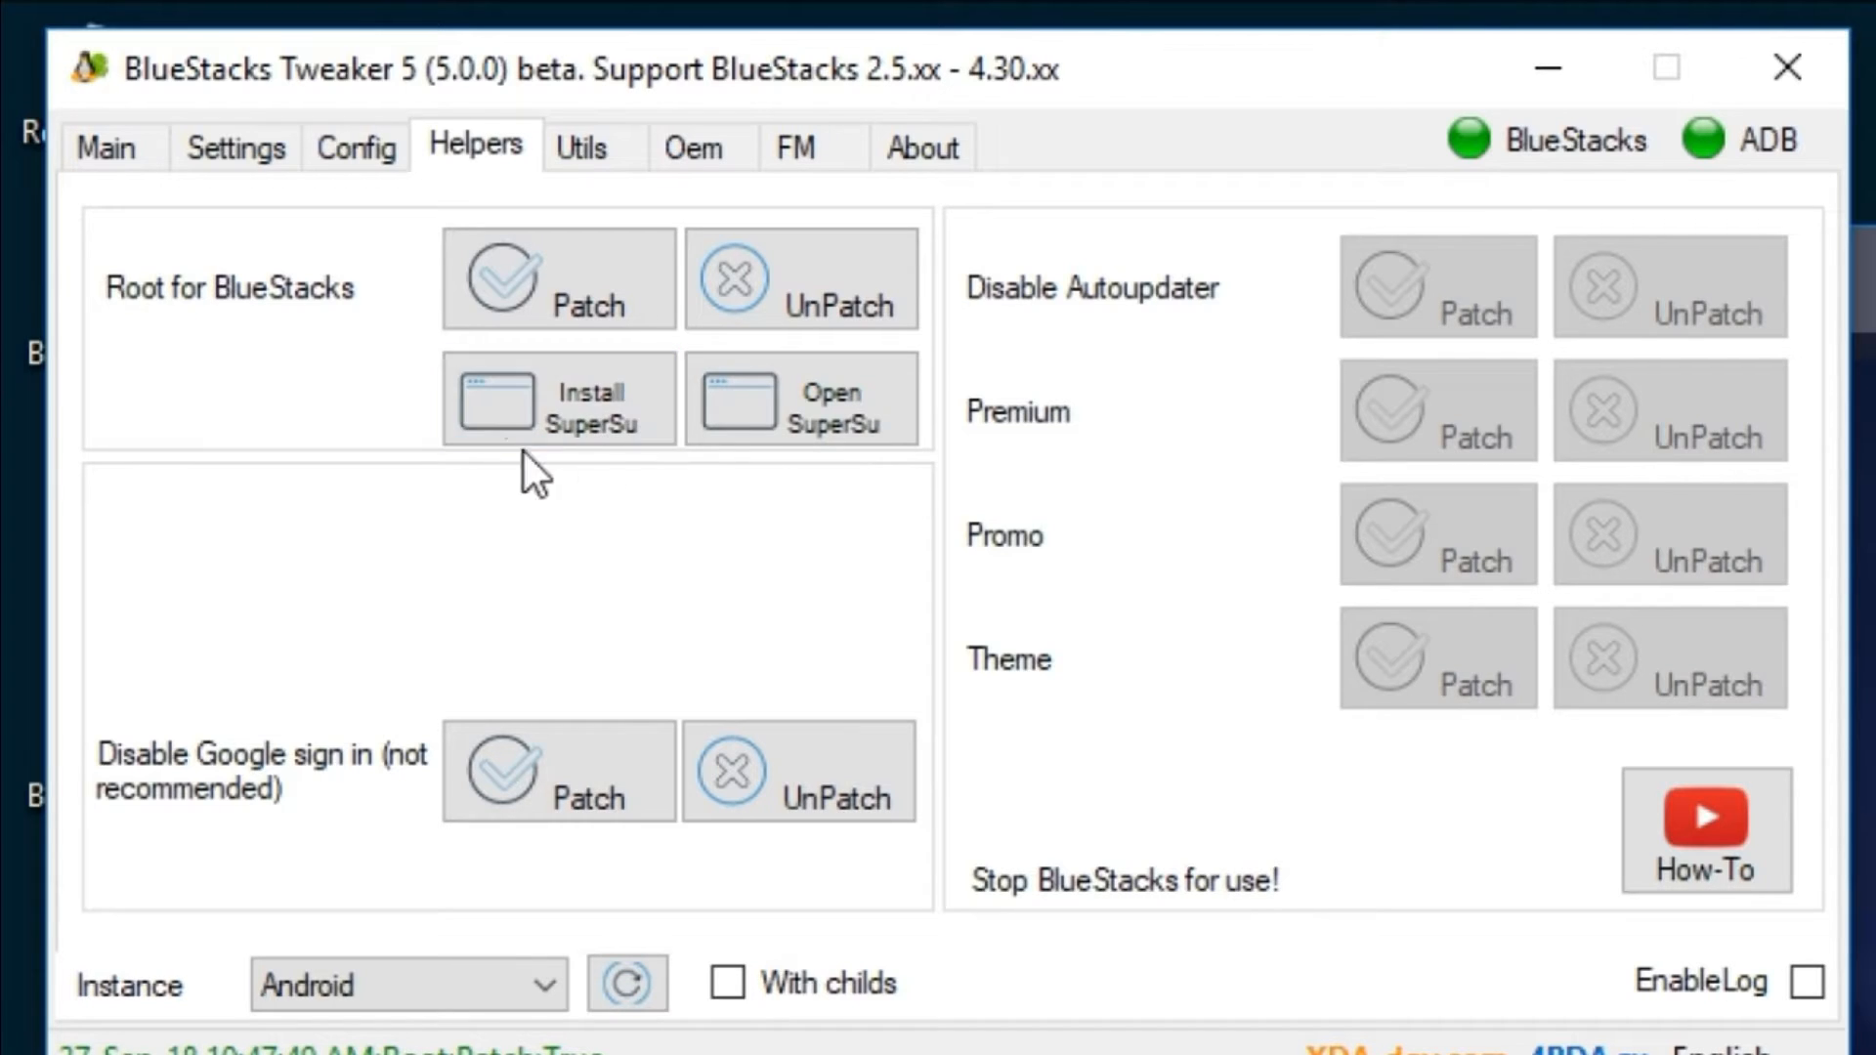
click(636, 436)
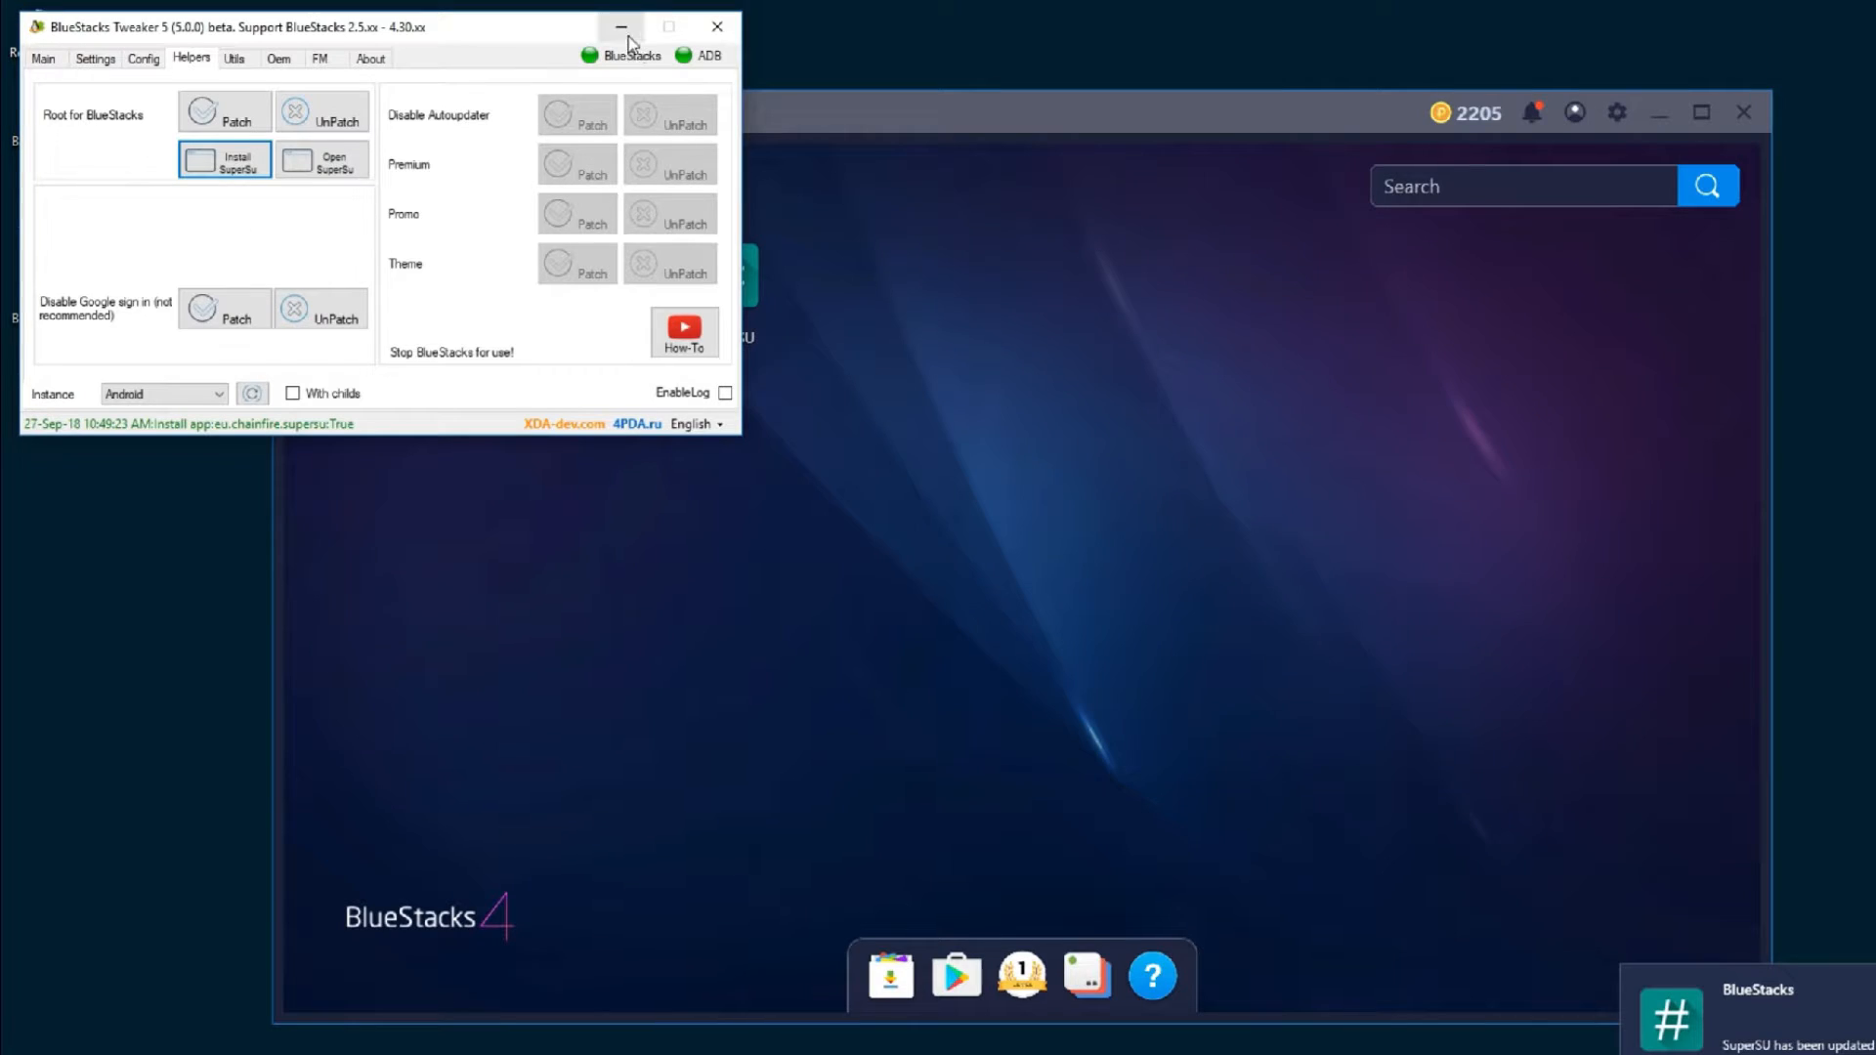
click(624, 32)
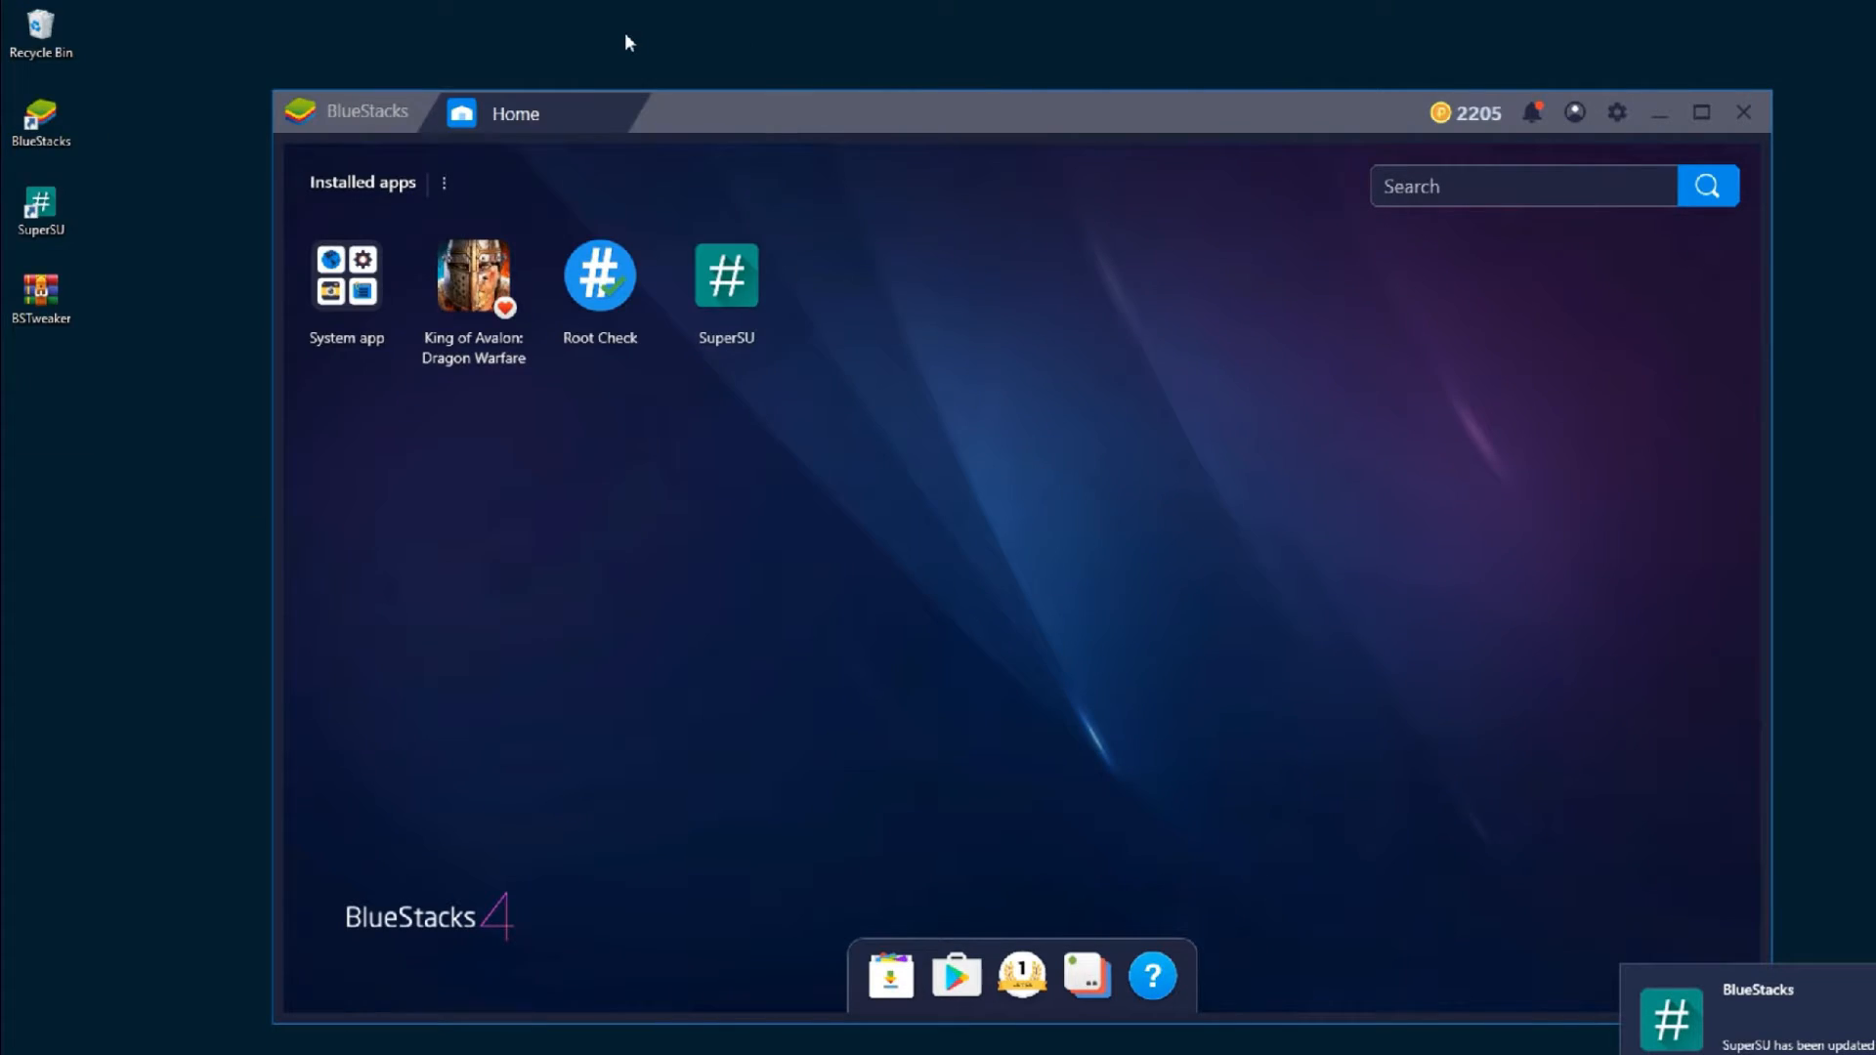
Set up SuperSU as Expert, updating the SU binary with the Normal method, and close it without rebooting or following the developer
click(741, 296)
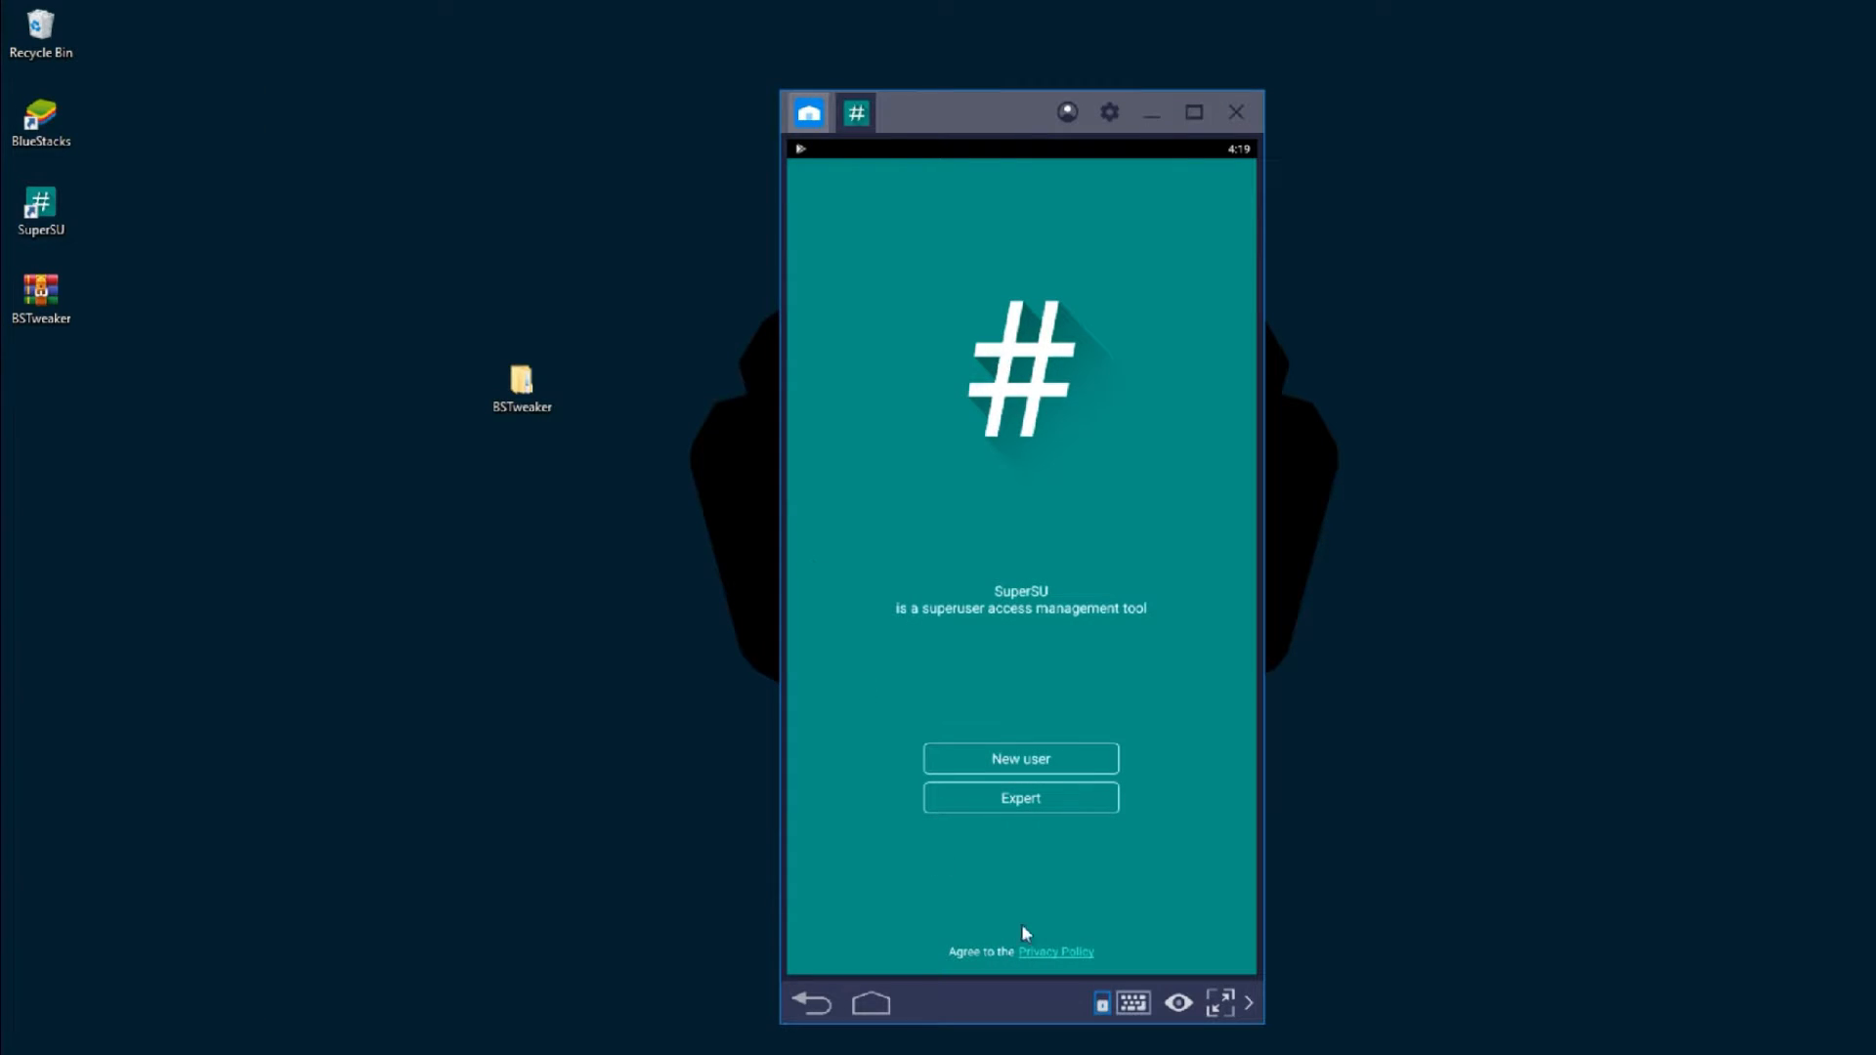
click(1023, 800)
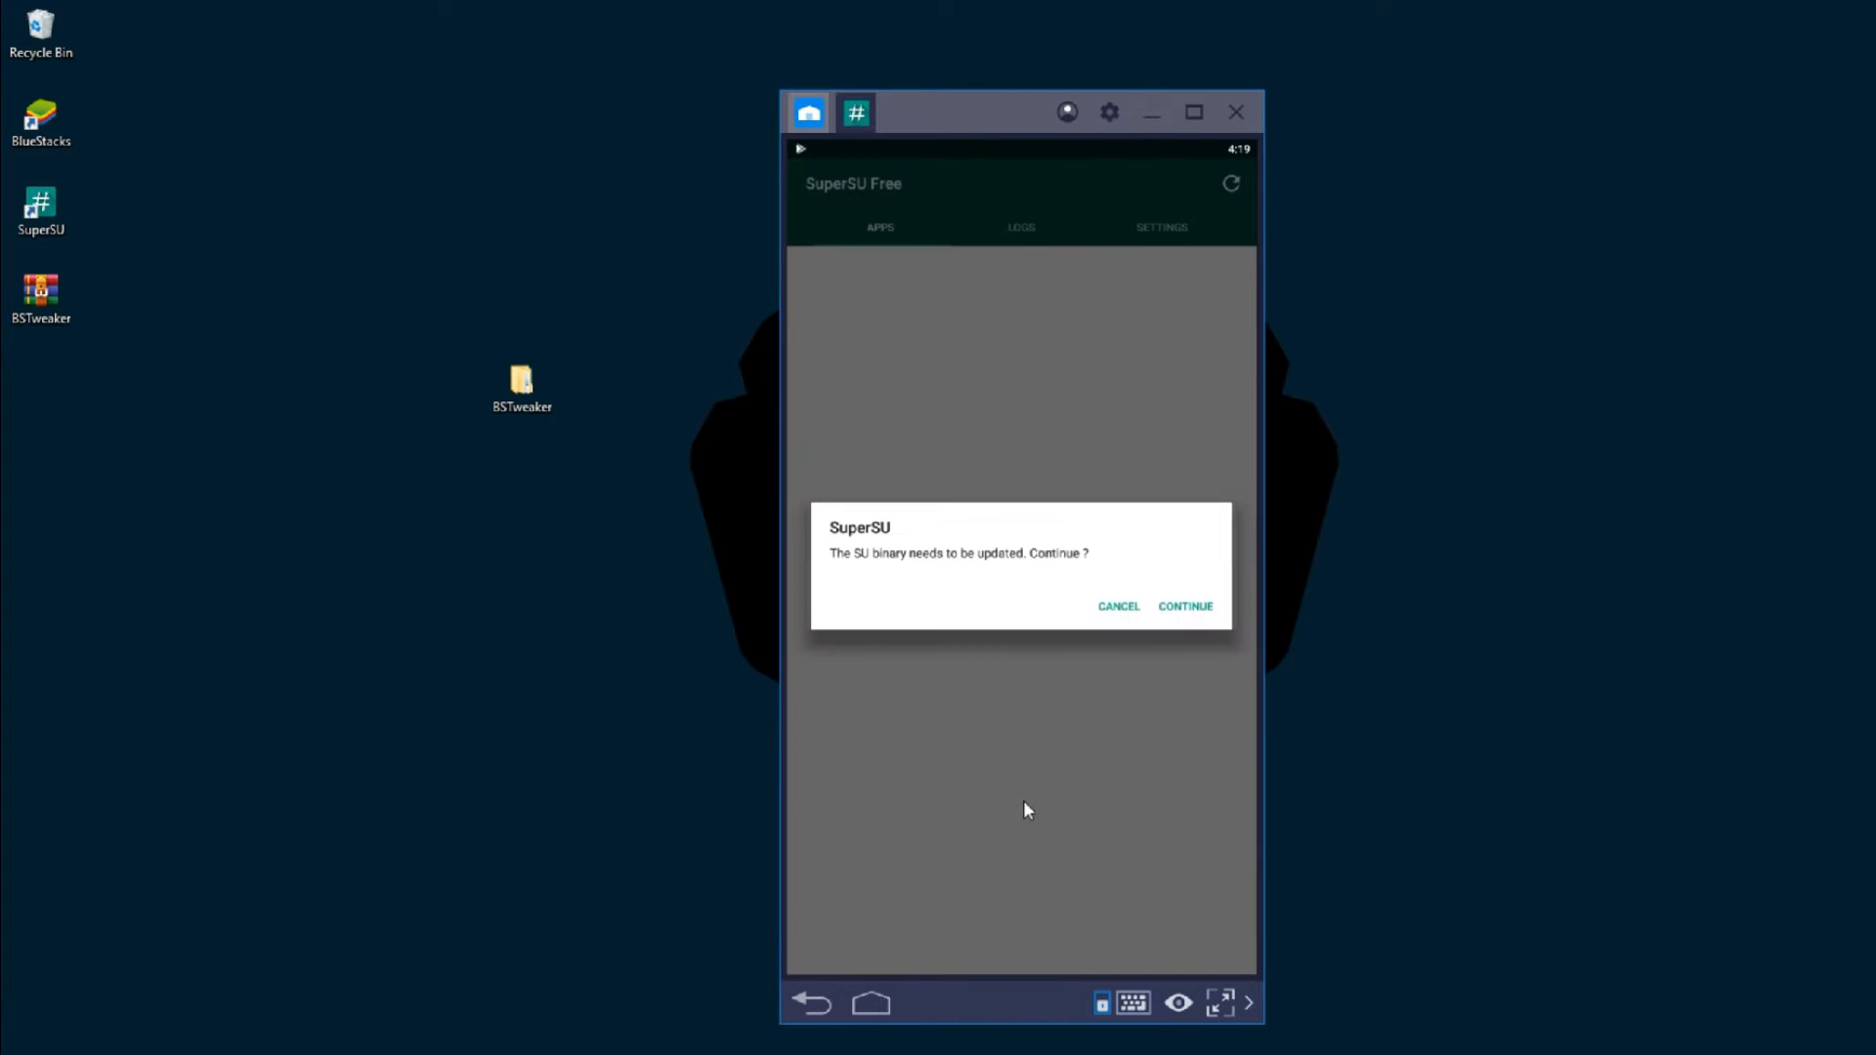
click(1187, 607)
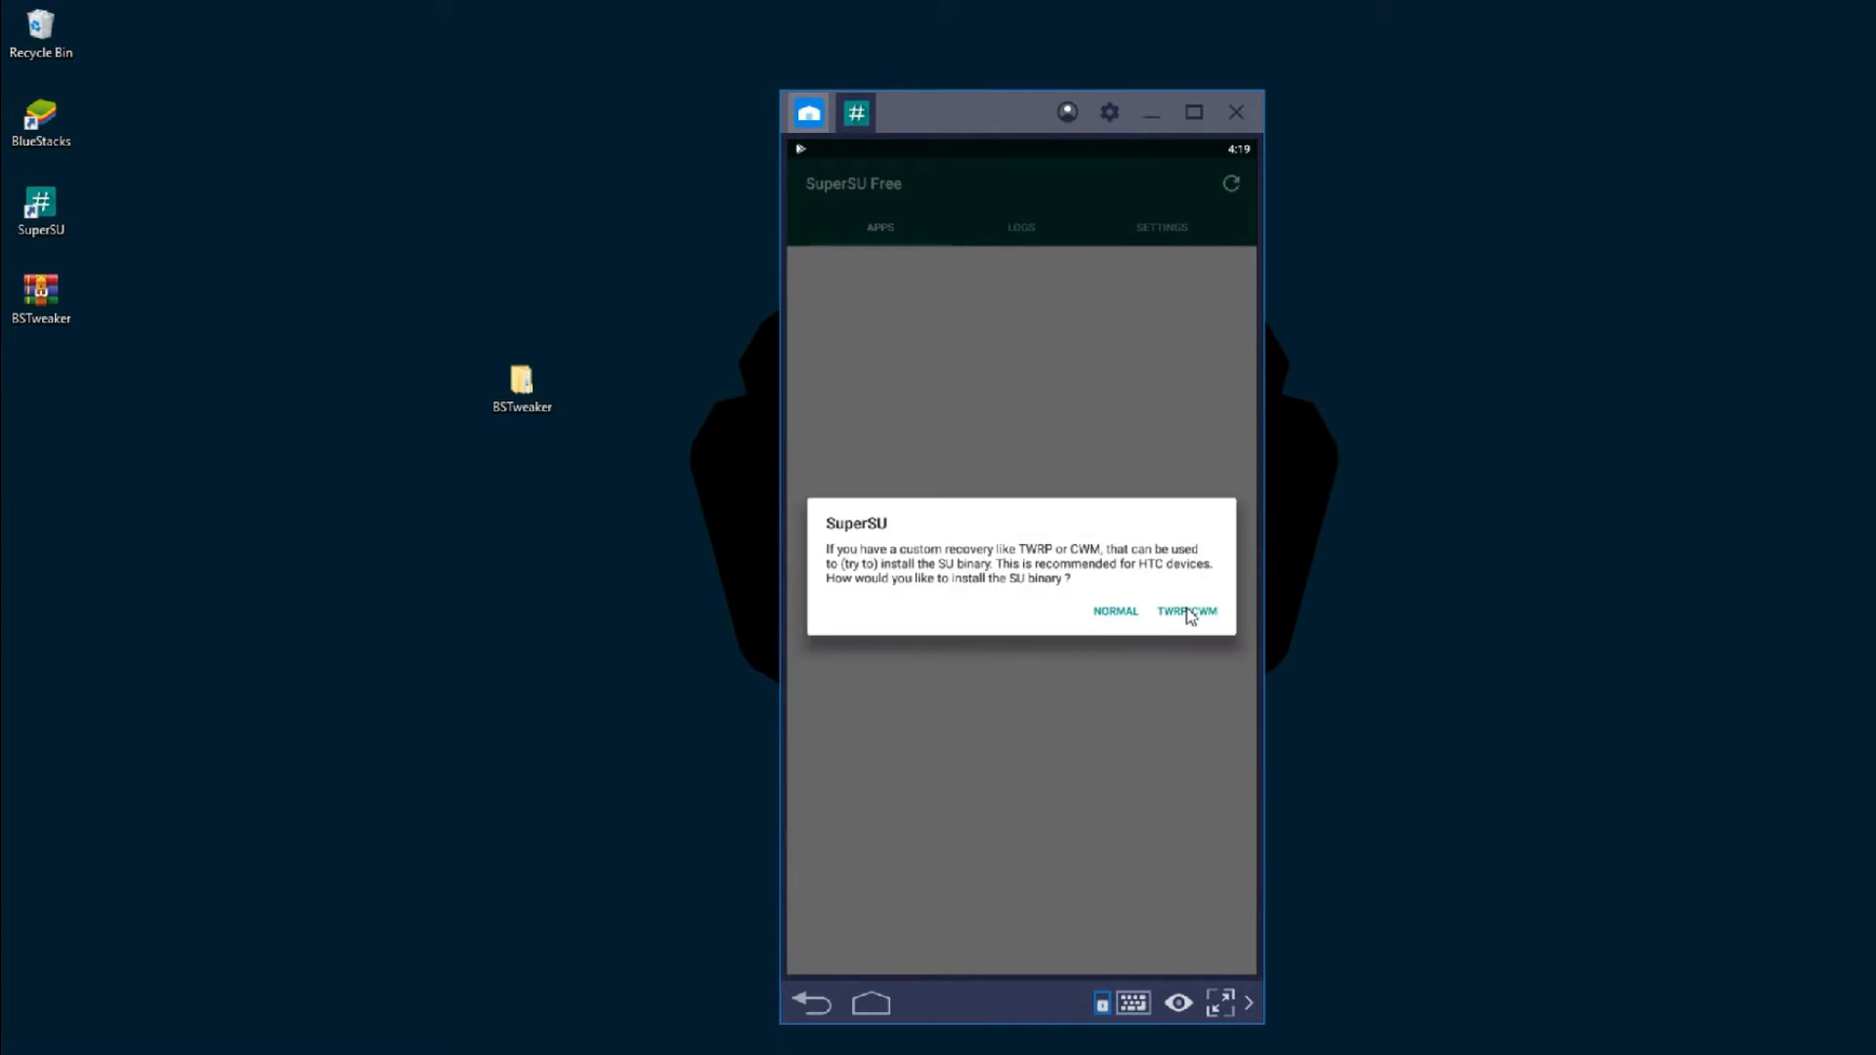
click(1112, 618)
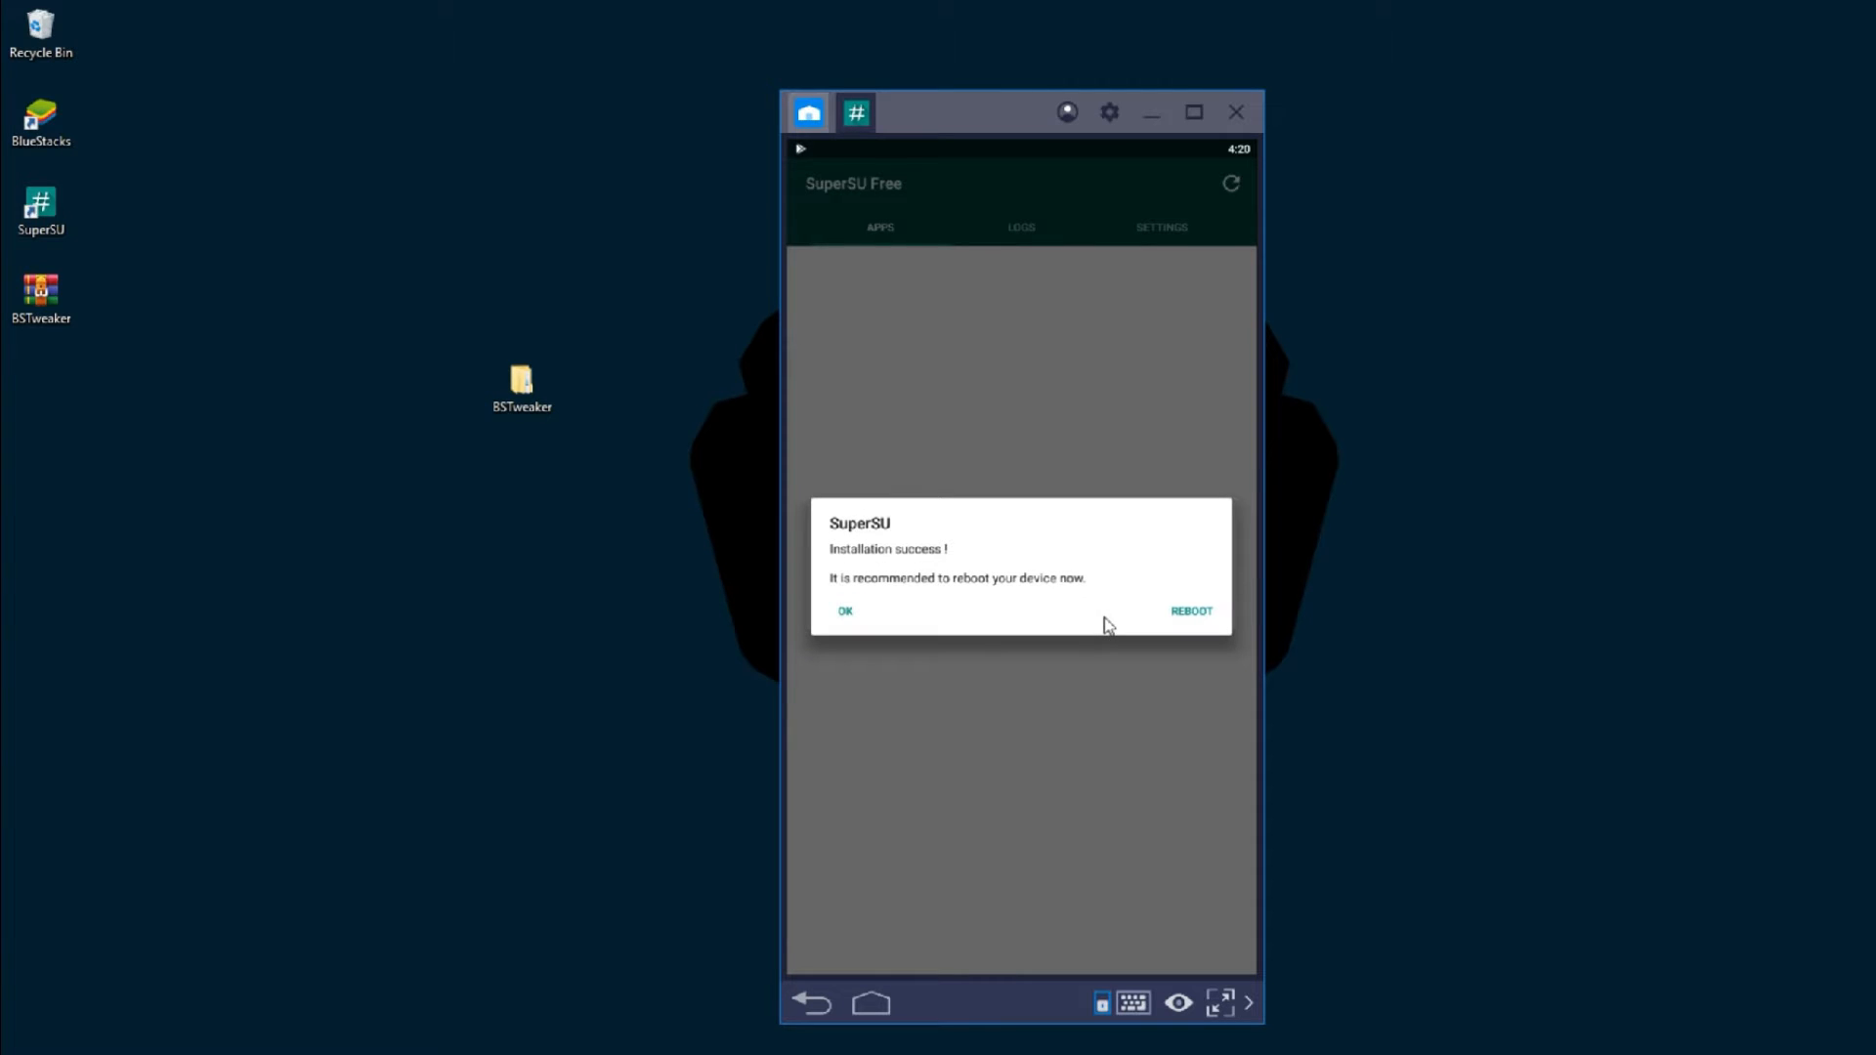
click(845, 616)
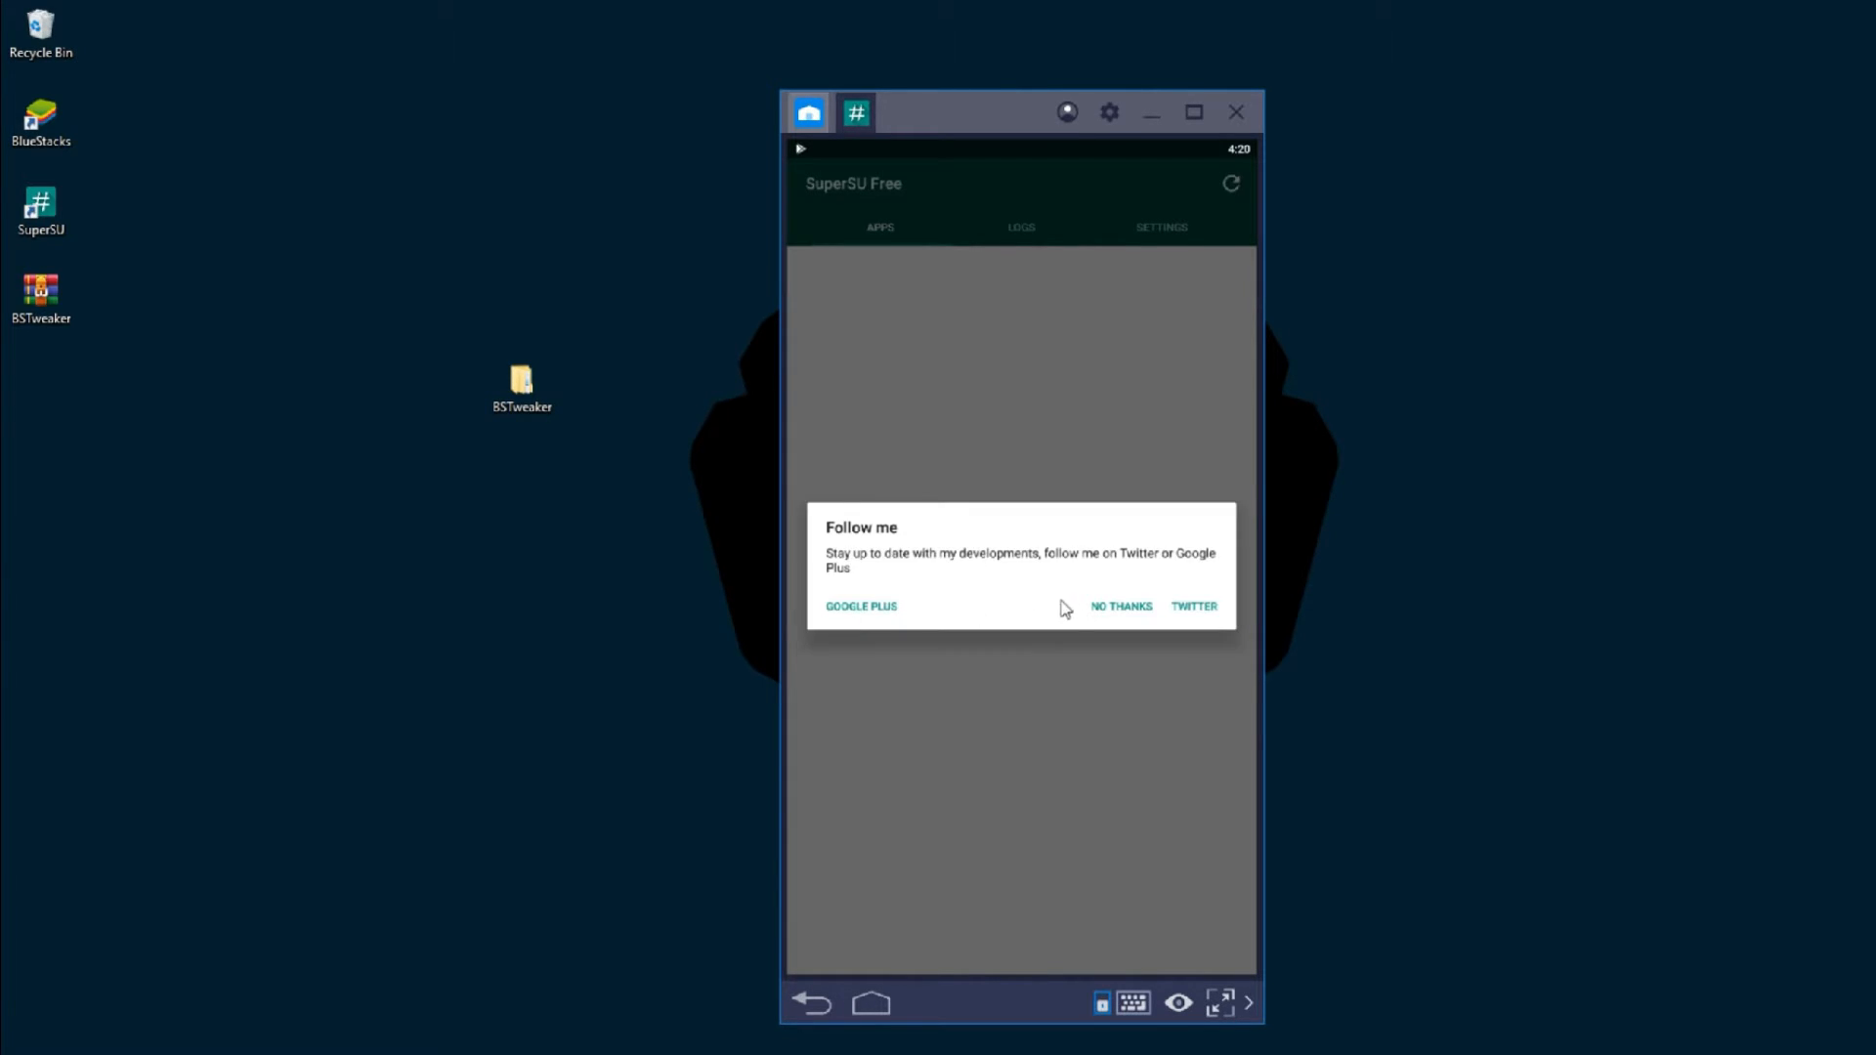
click(1110, 613)
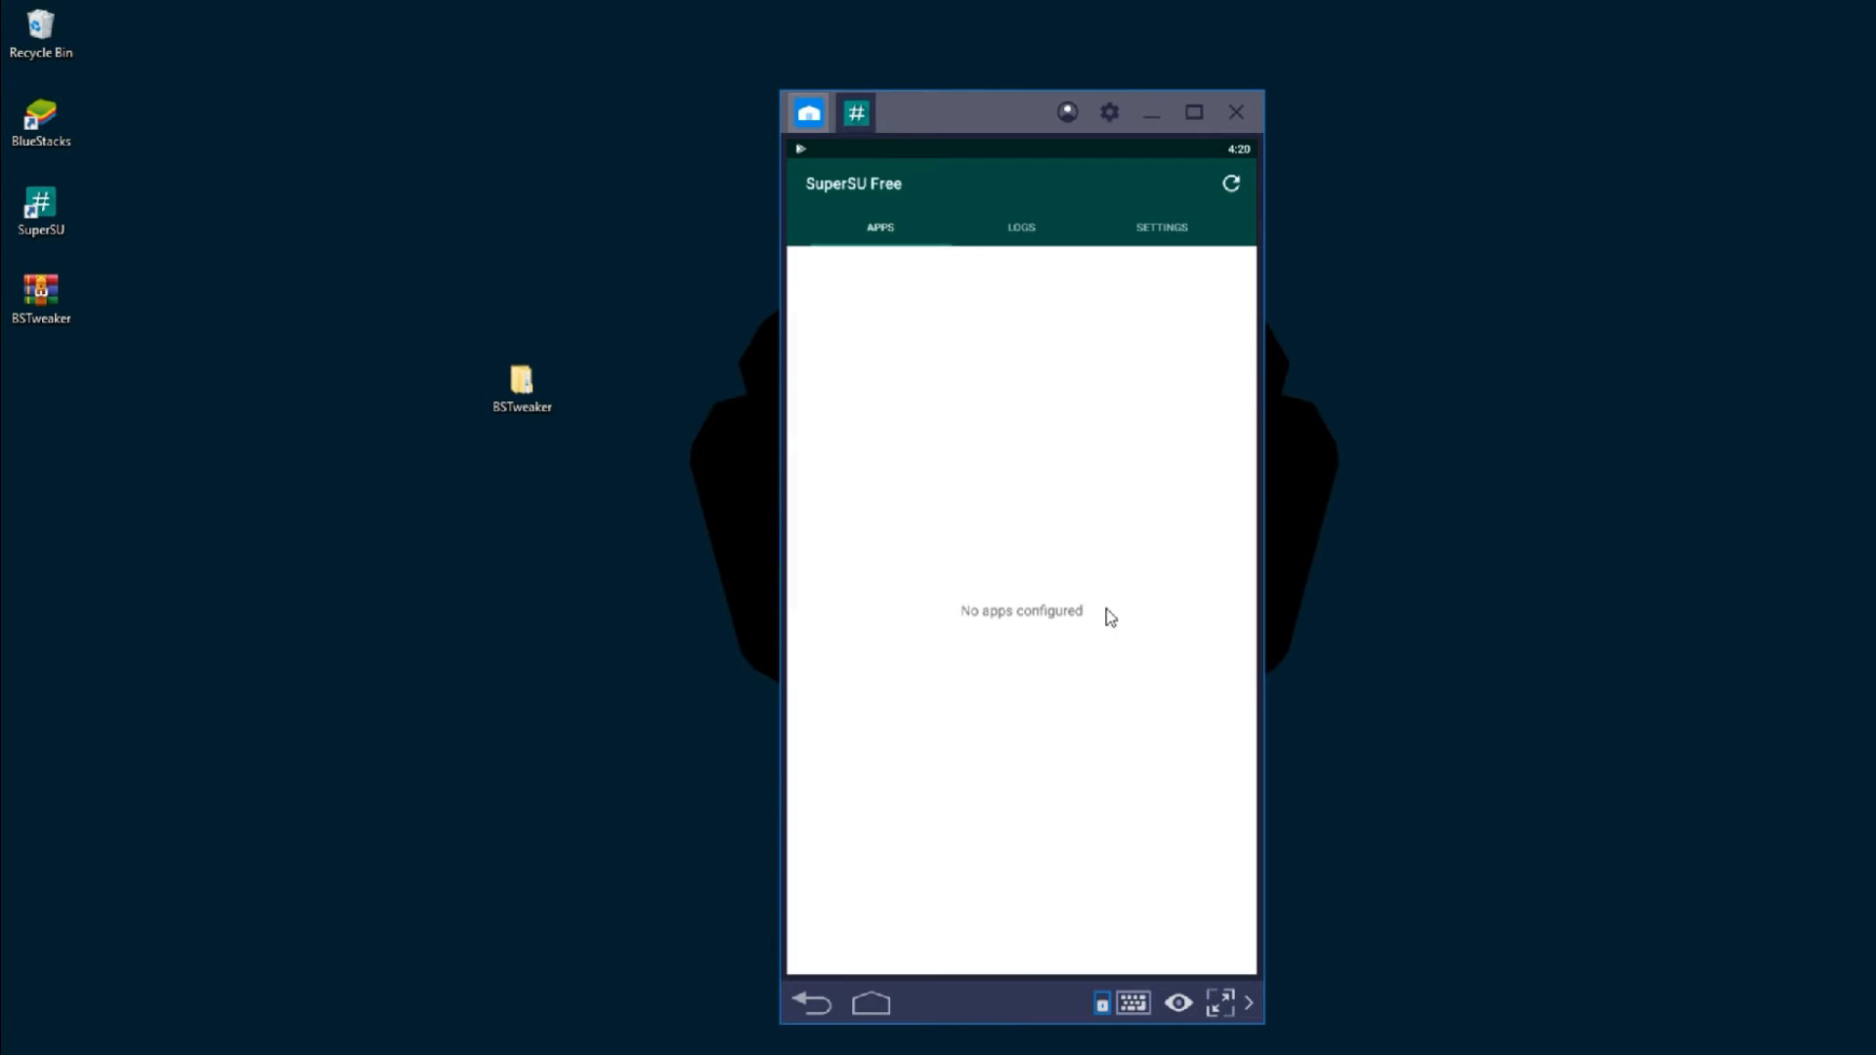
click(869, 102)
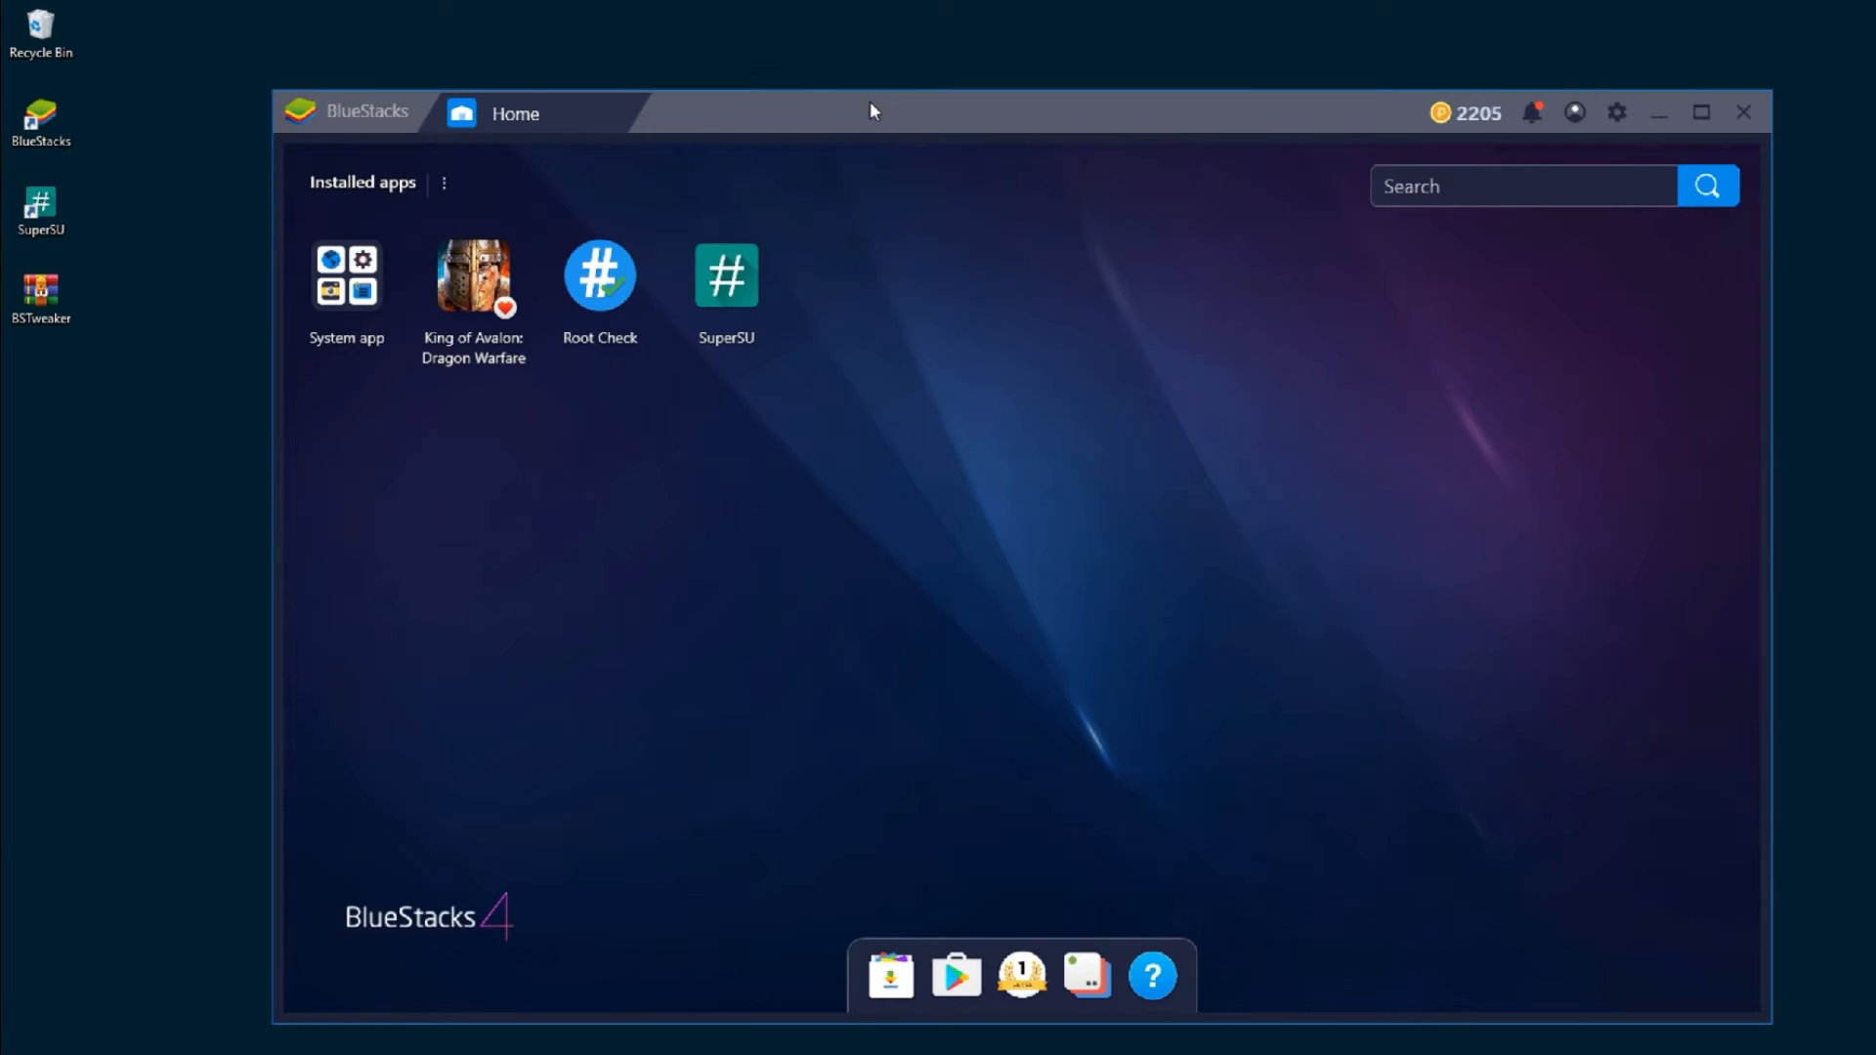
Open Root Check again and grant its superuser request to check the root access of BlueStacks
click(601, 307)
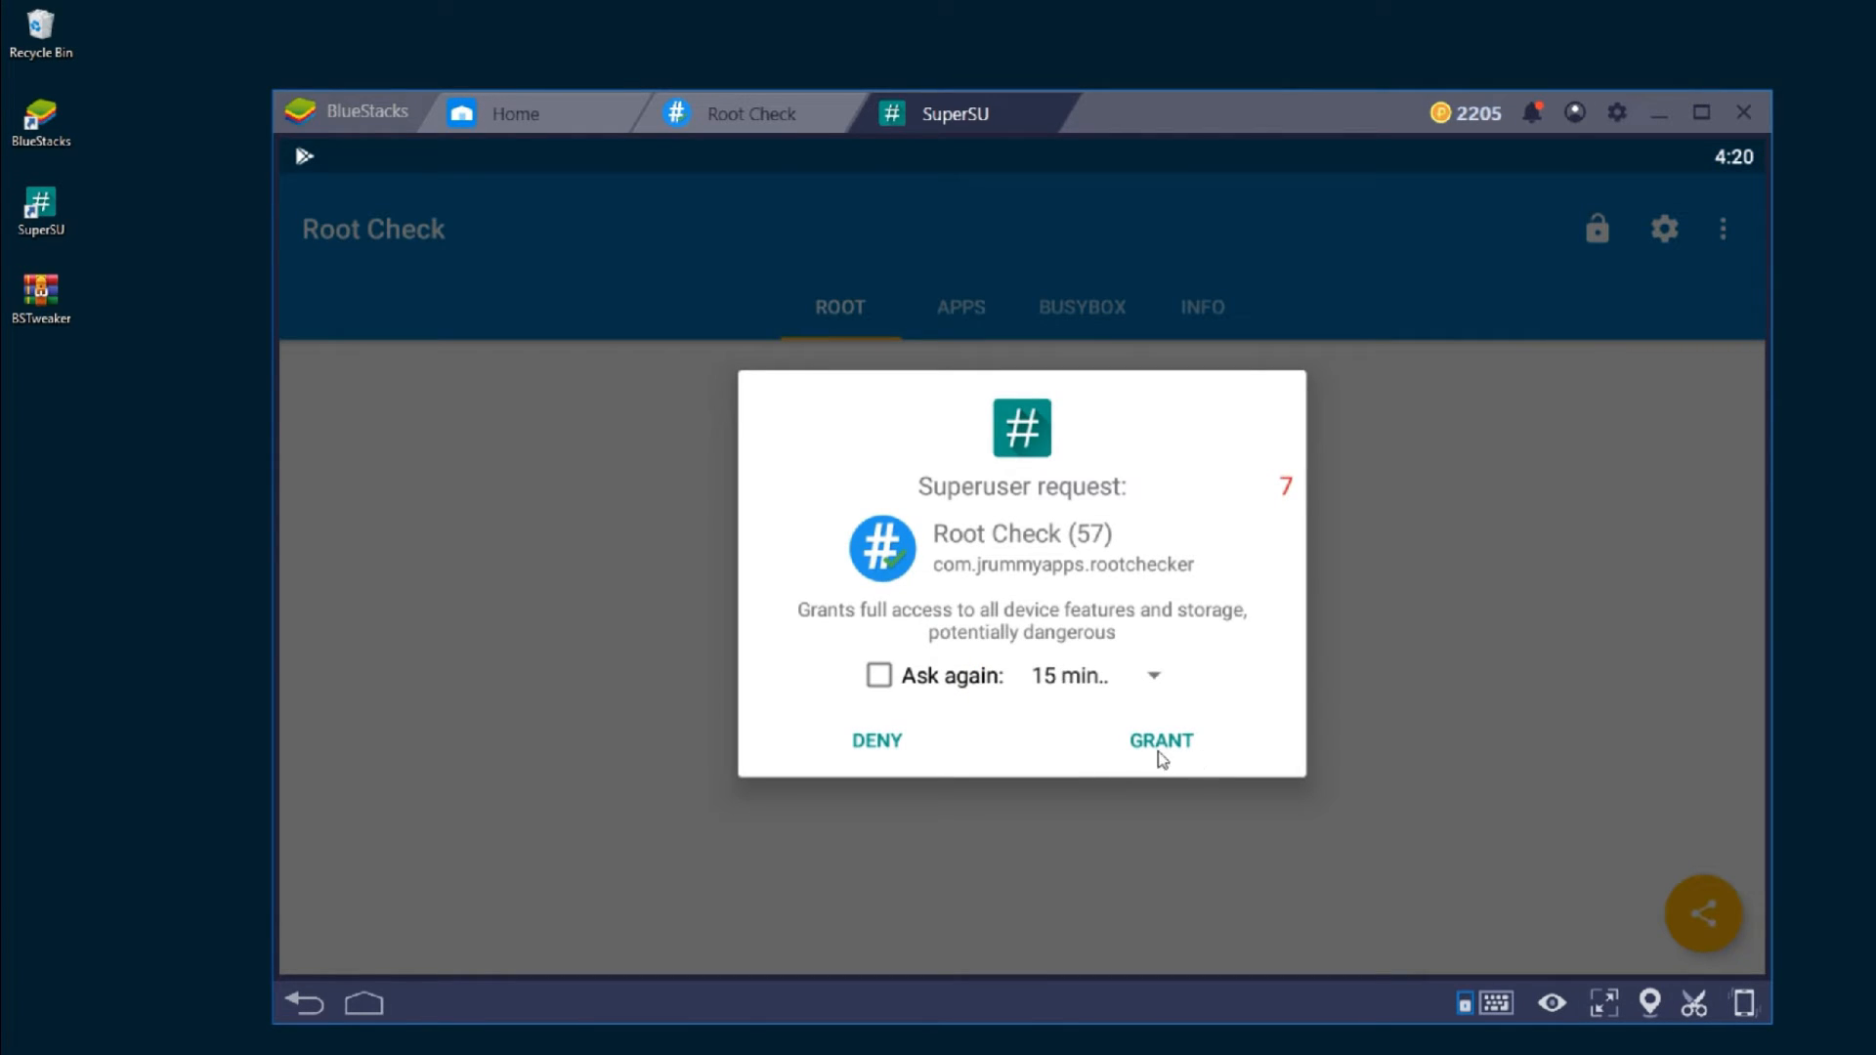
click(1160, 742)
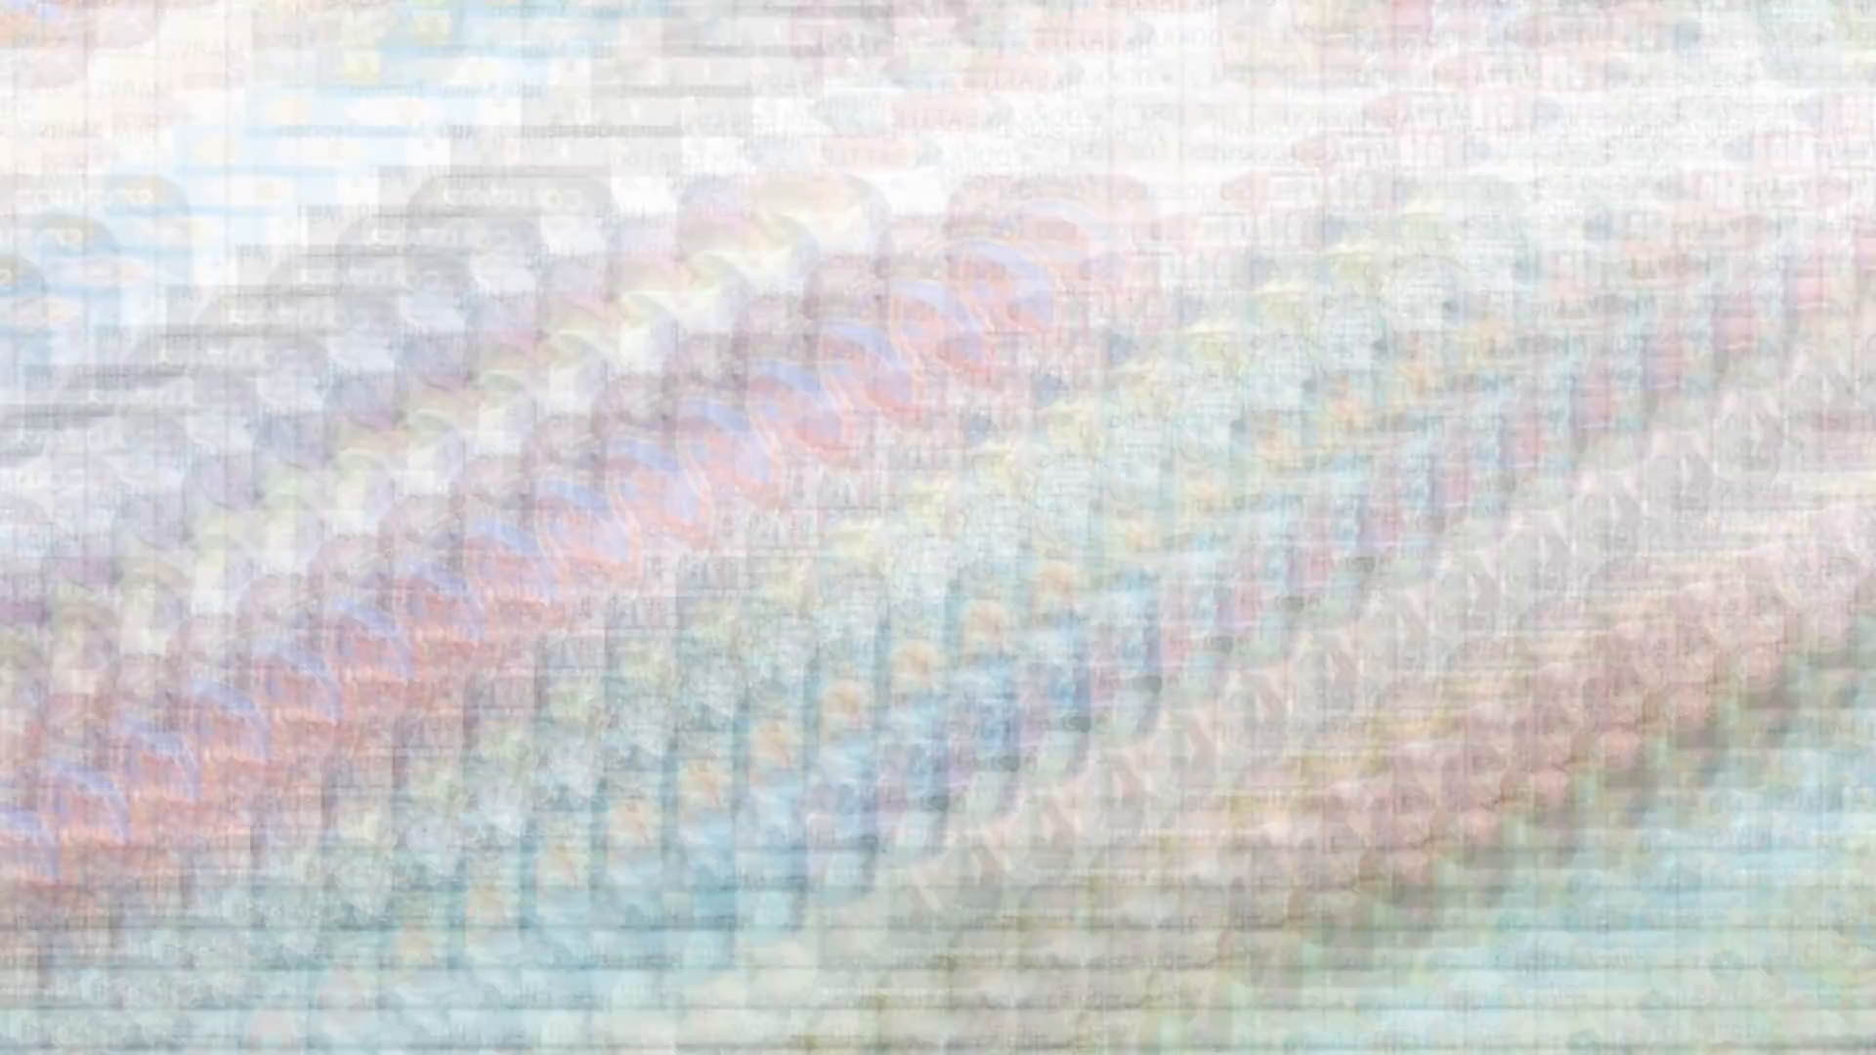
Browse Google Play's recommended games, the Top Charts and Premium games, and the recommended apps
scroll(910, 520, down, 6)
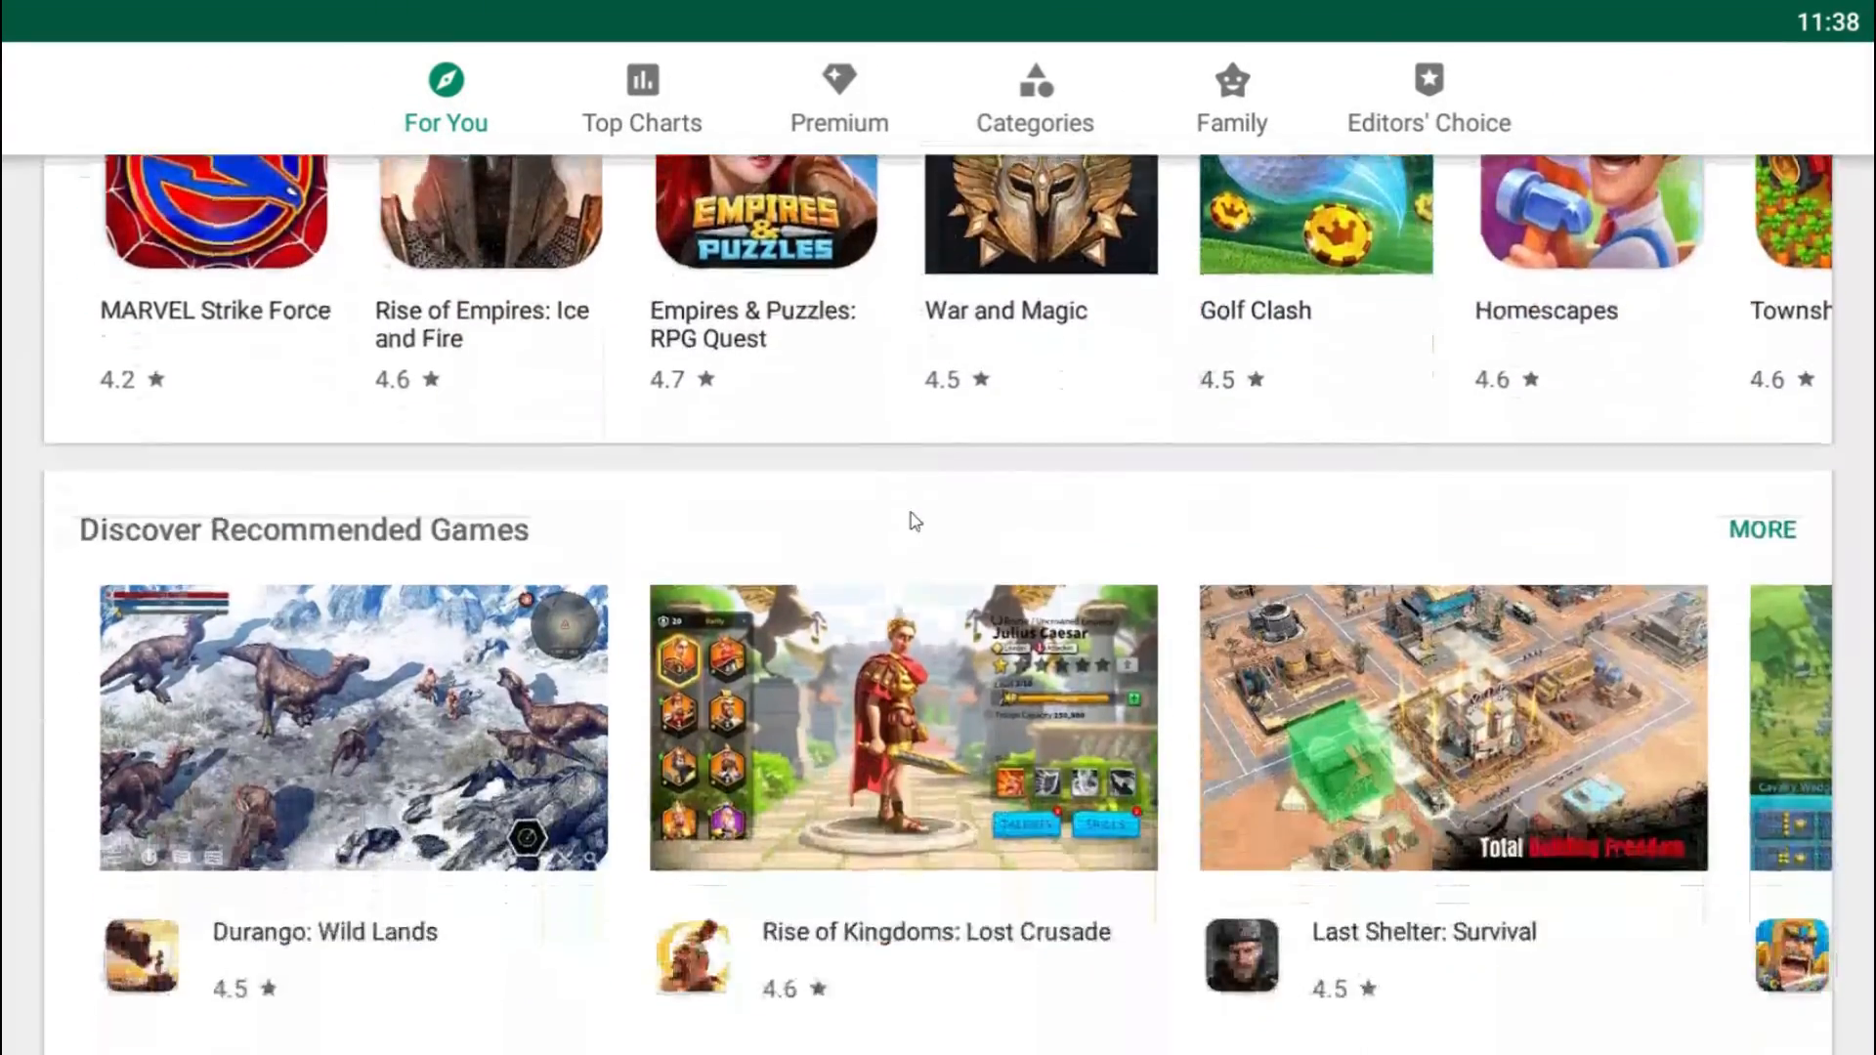
scroll(910, 514, up, 12)
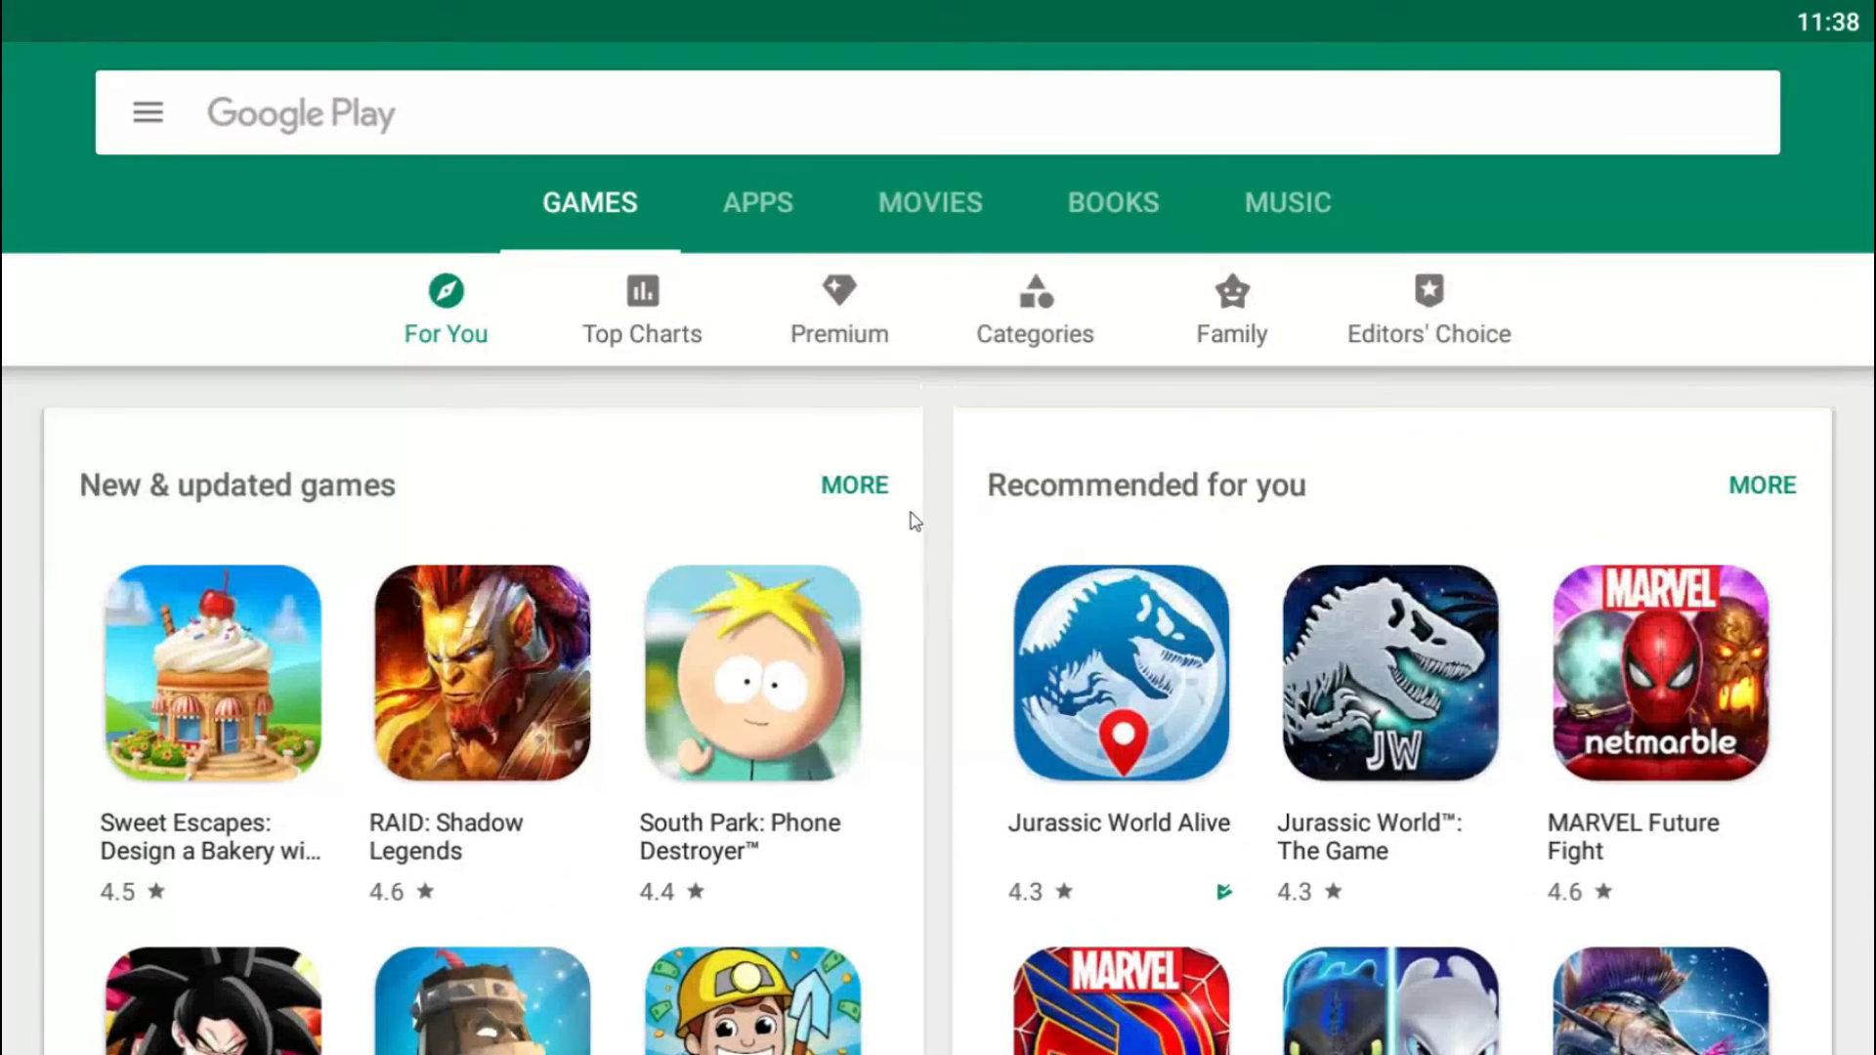
click(664, 322)
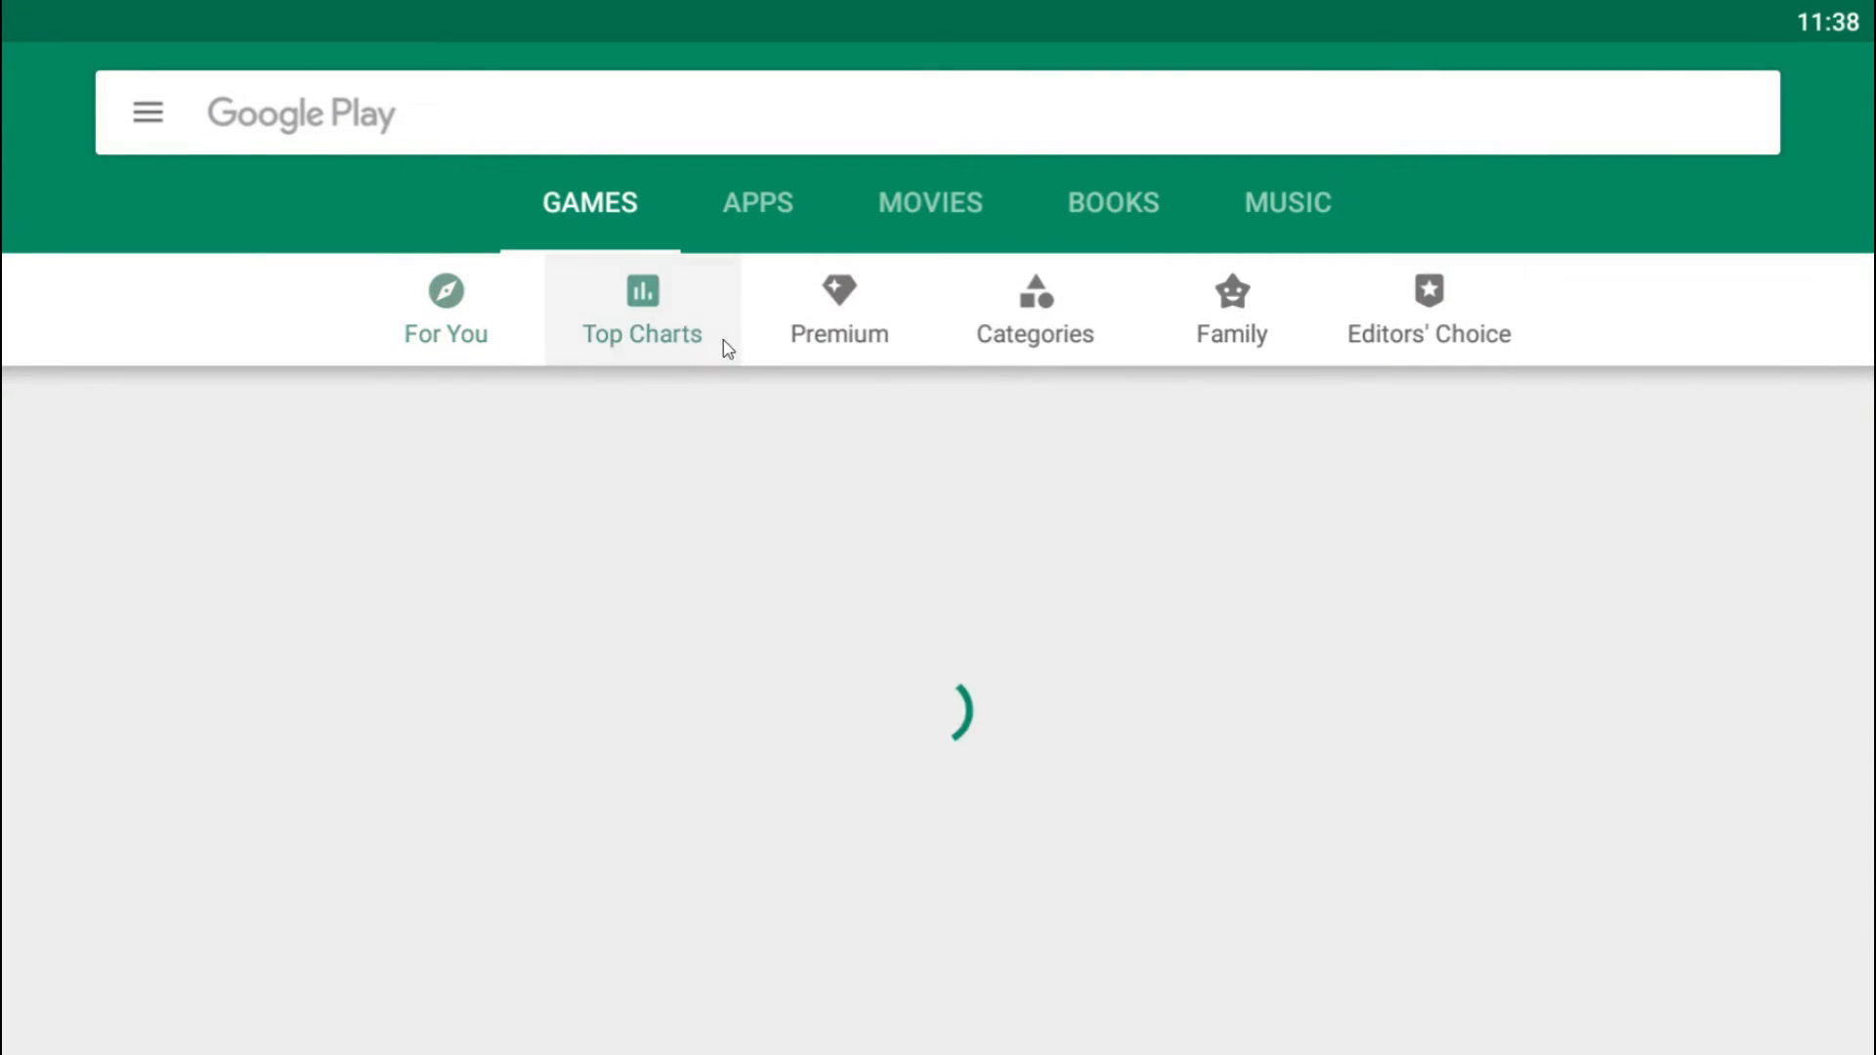
scroll(836, 480, down, 3)
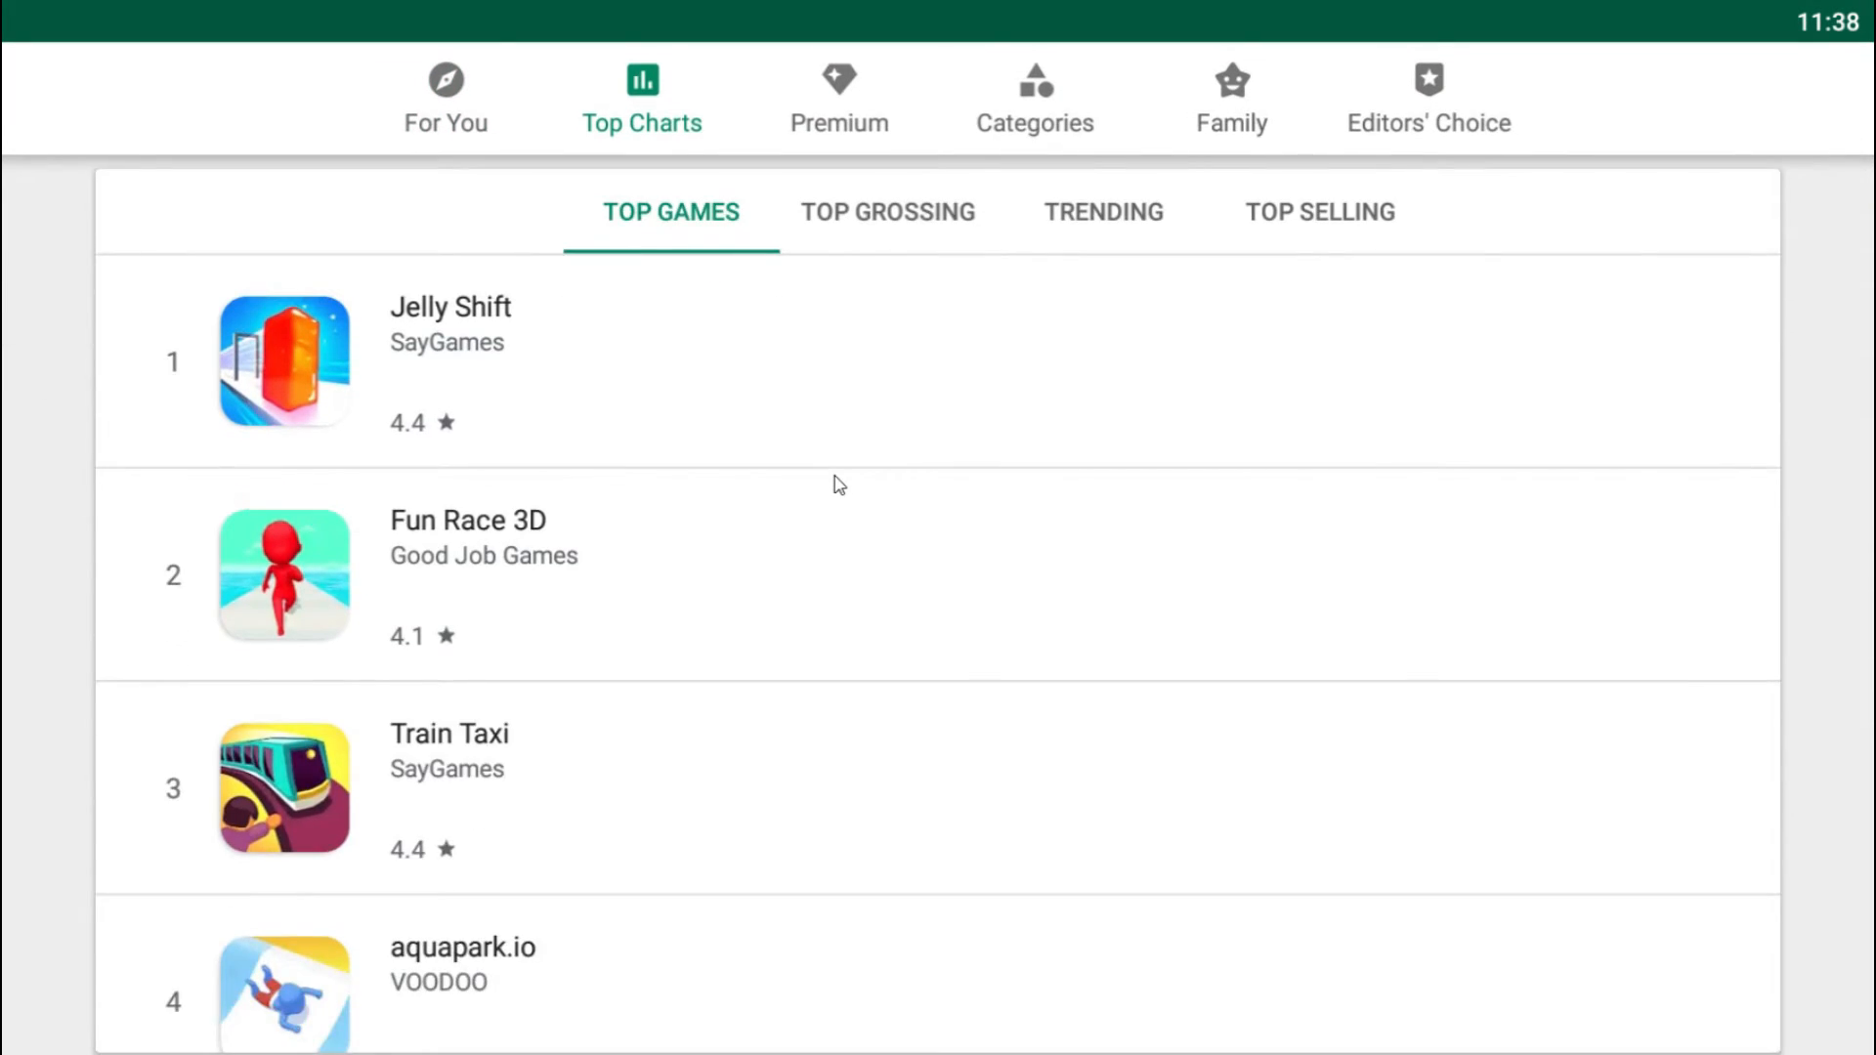
scroll(830, 459, up, 3)
click(826, 335)
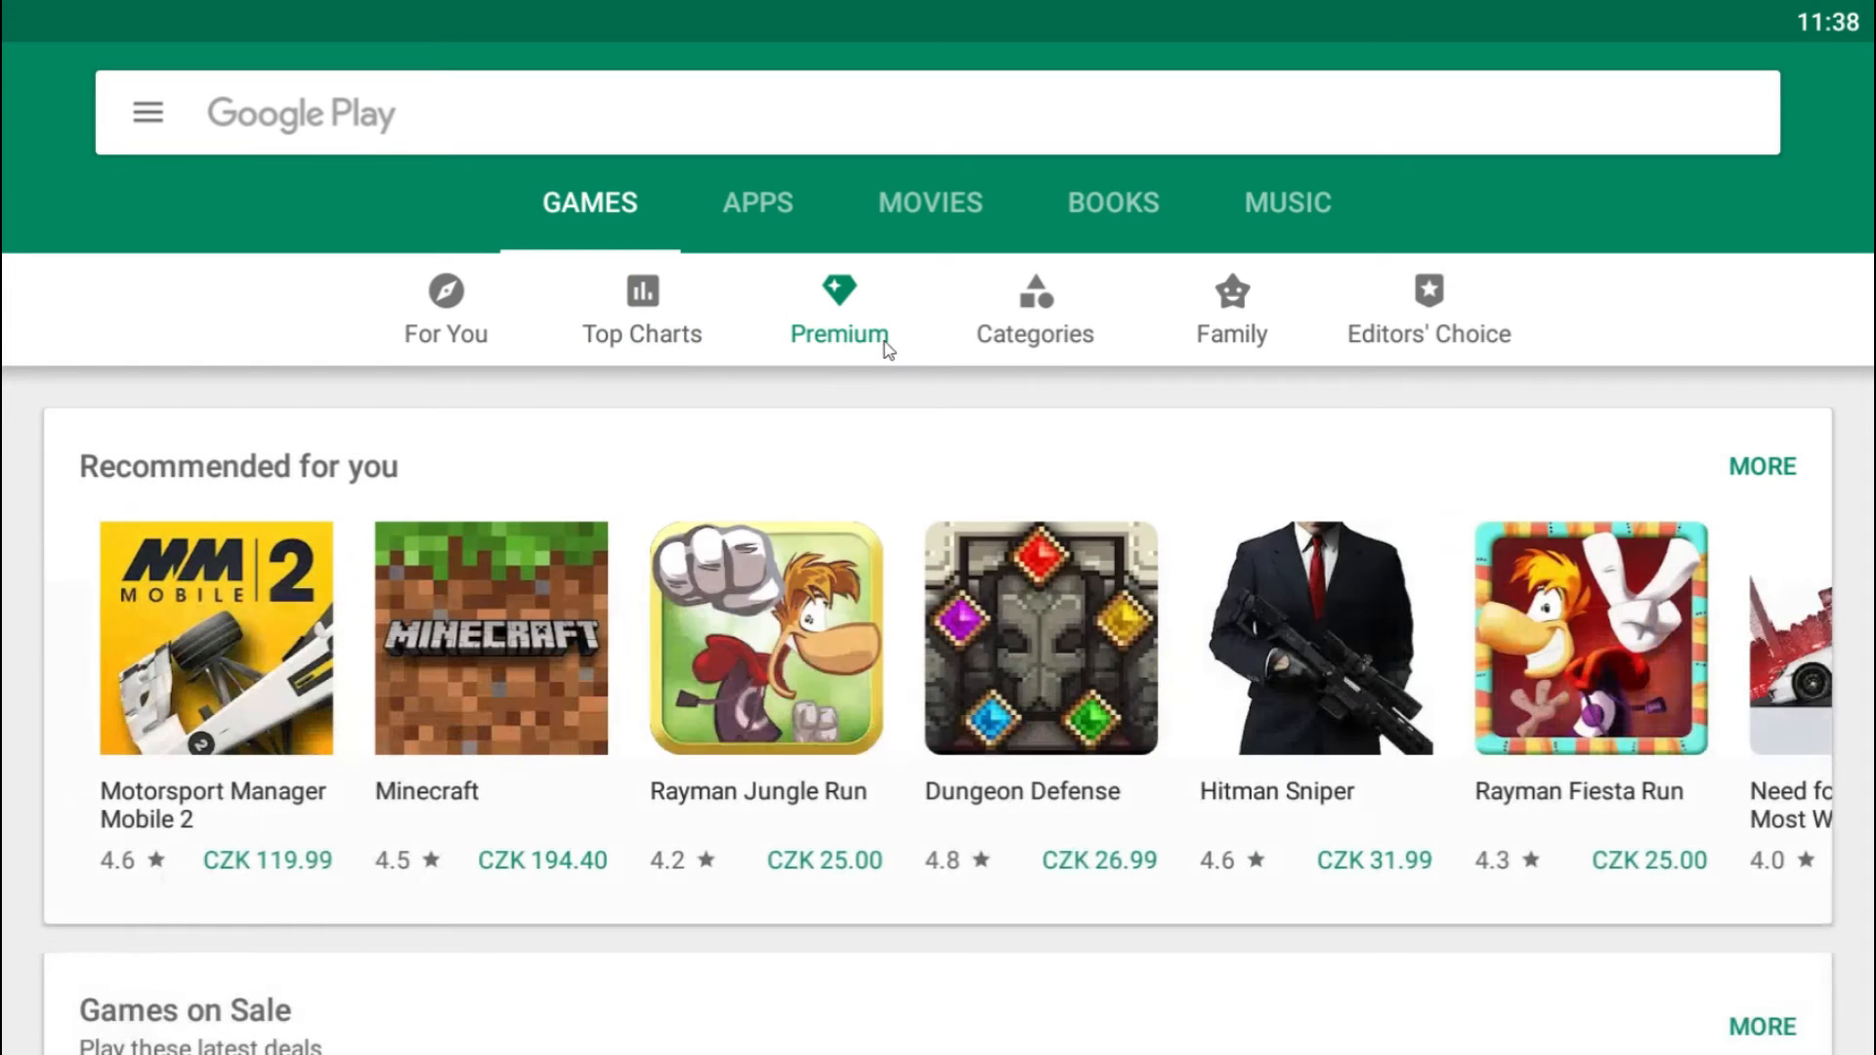
click(766, 211)
scroll(964, 452, down, 5)
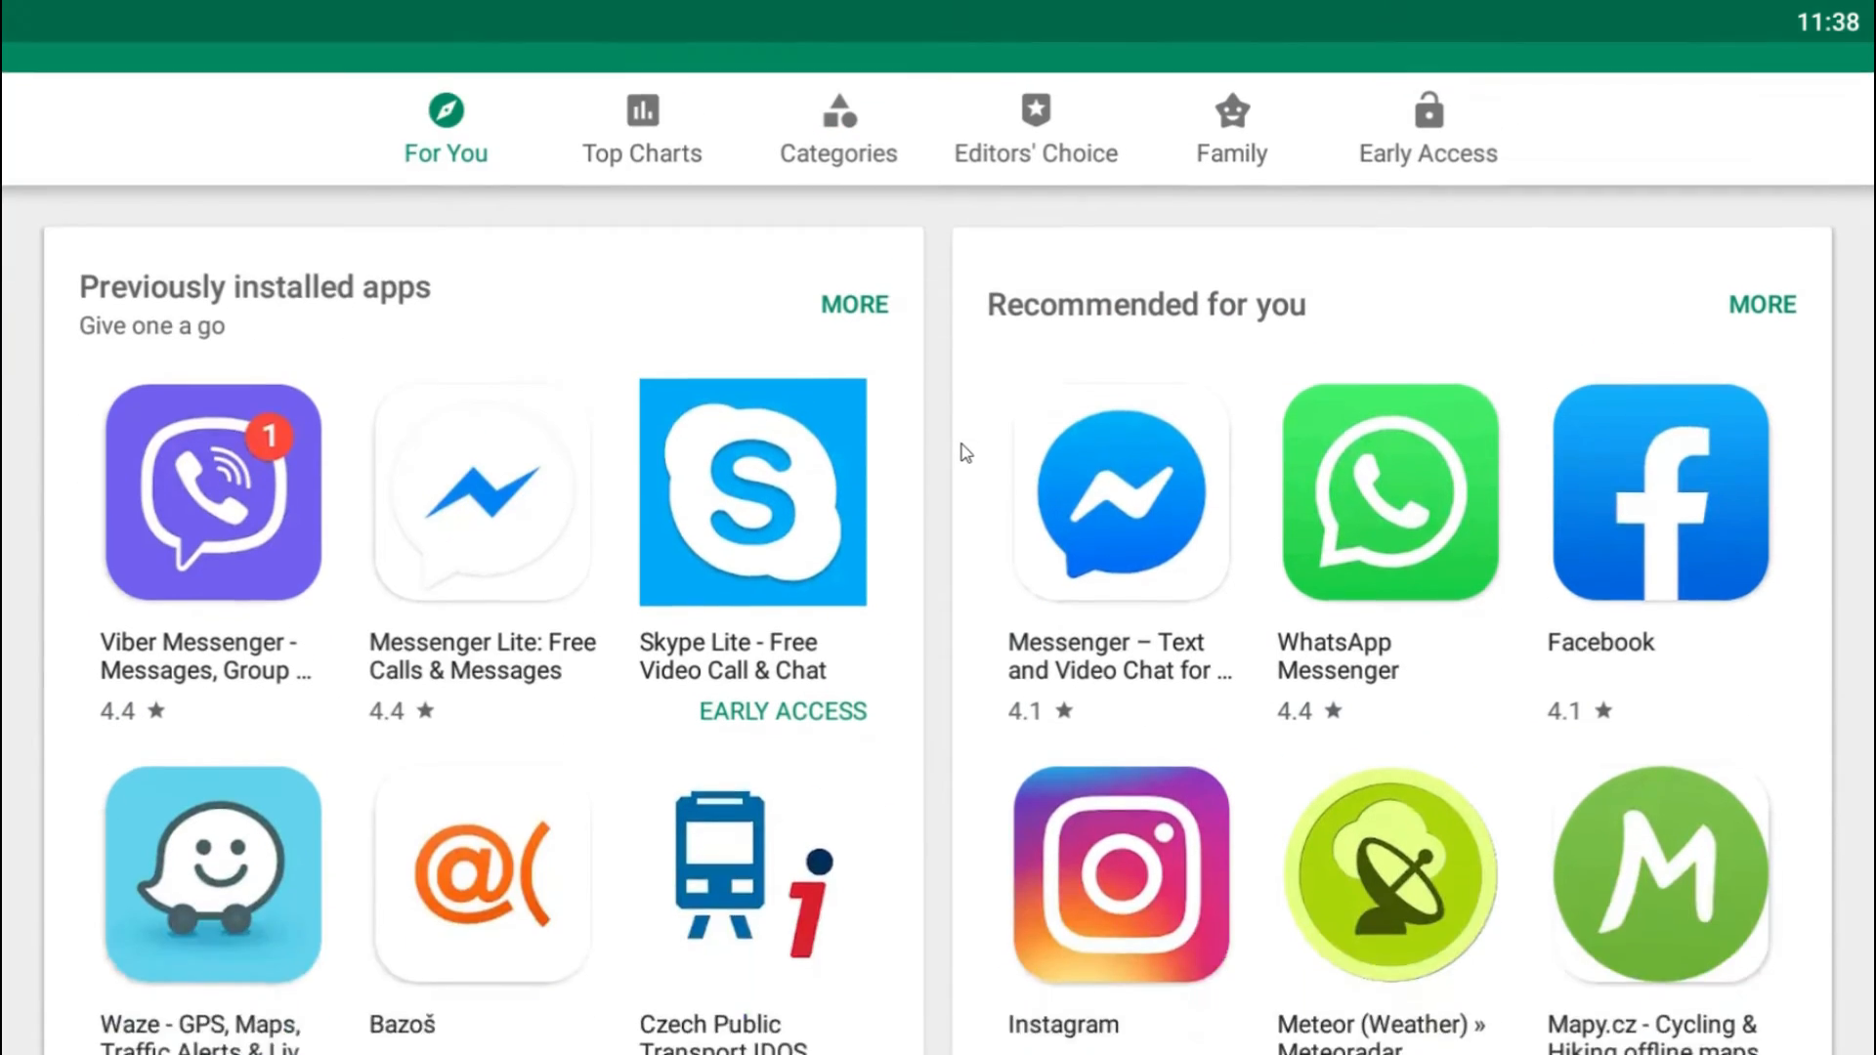
scroll(960, 416, up, 3)
scroll(961, 416, up, 1)
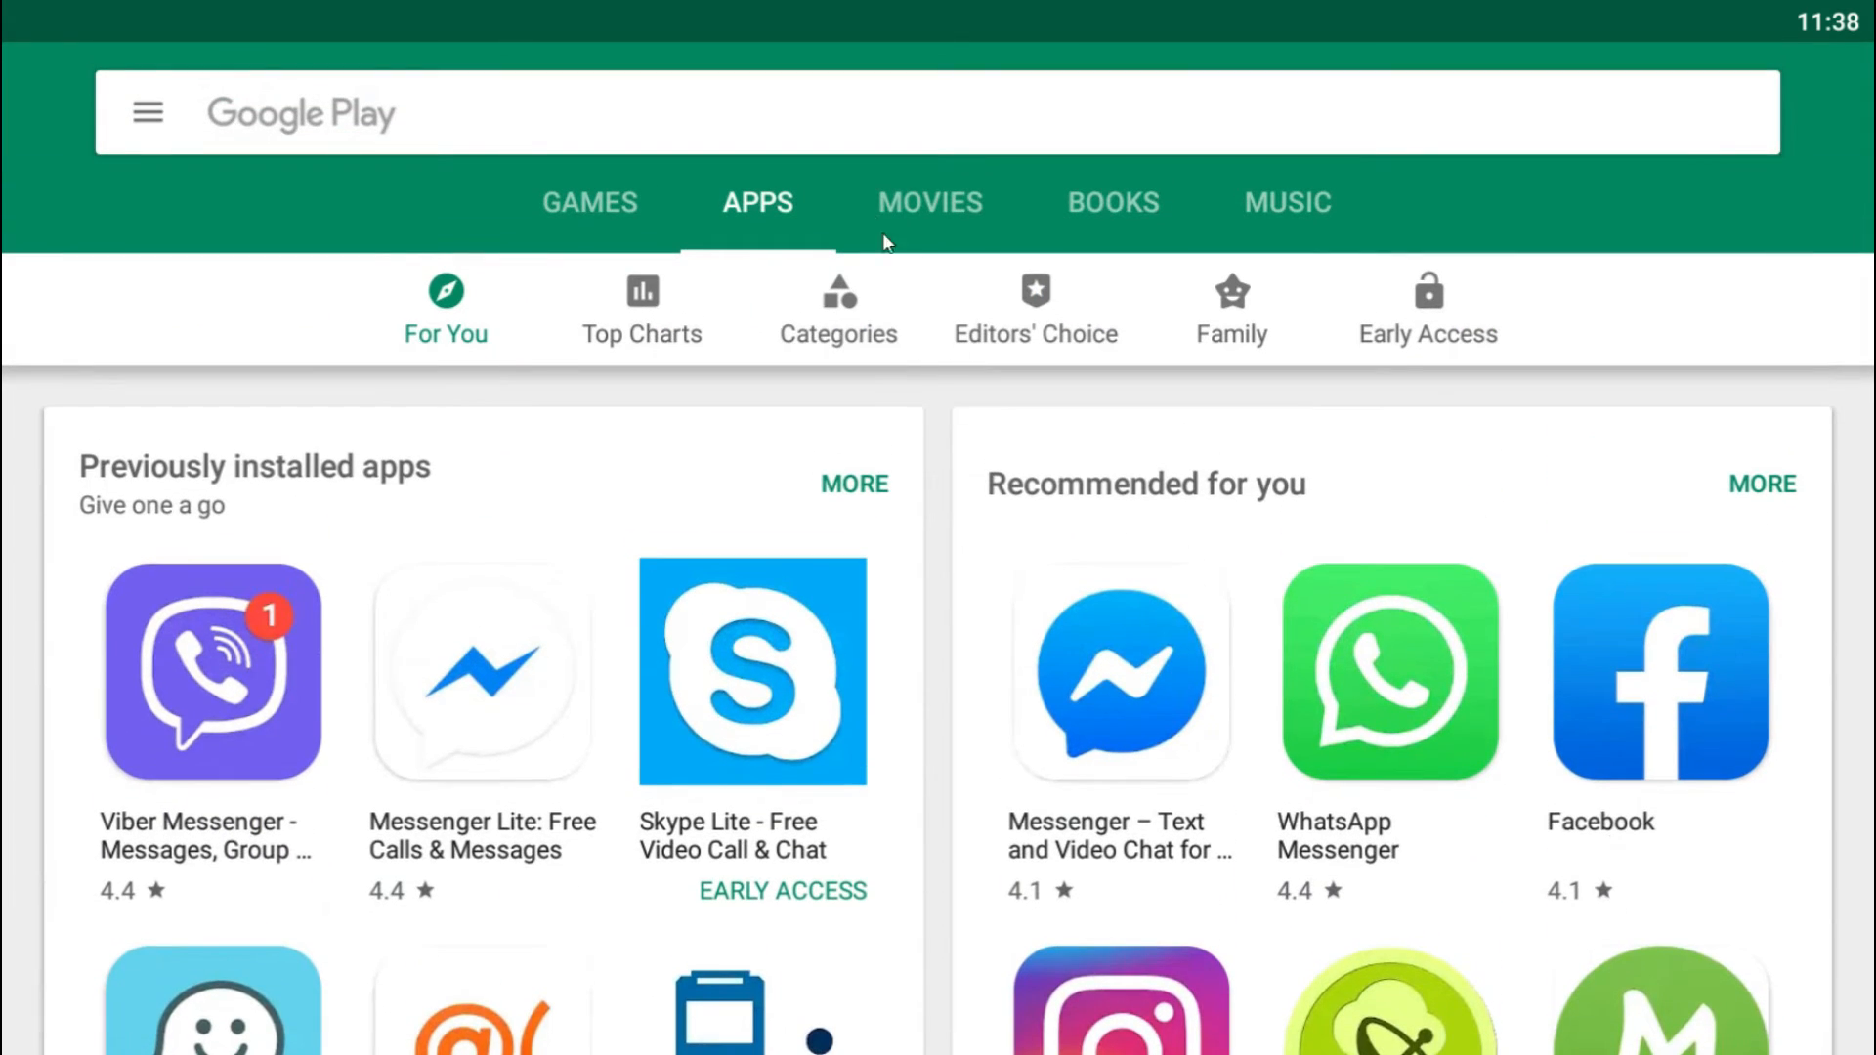